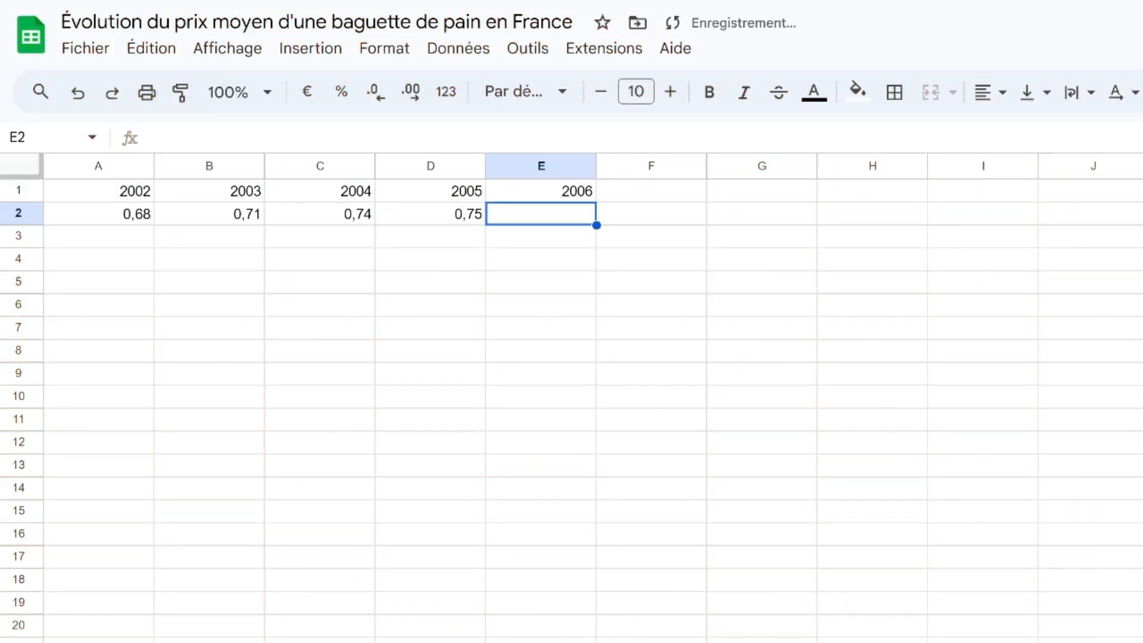
Insert a chart from the year and price data in A1:E2 and change its type to a combo chart.
left_click_drag(304, 219, 565, 214)
left_click(311, 48)
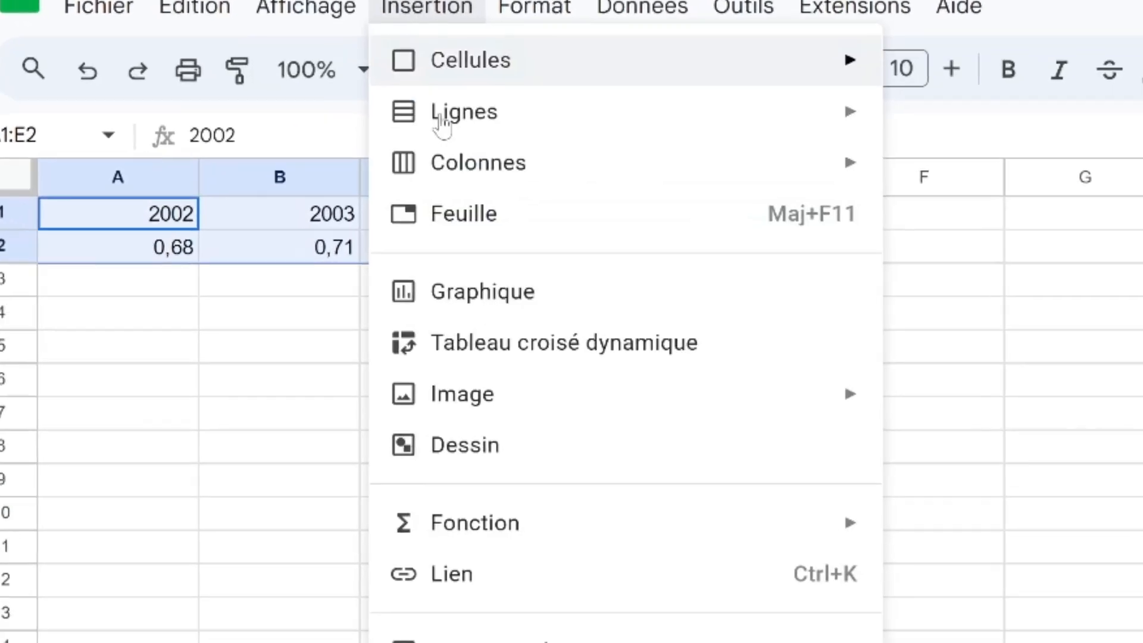
left_click(346, 258)
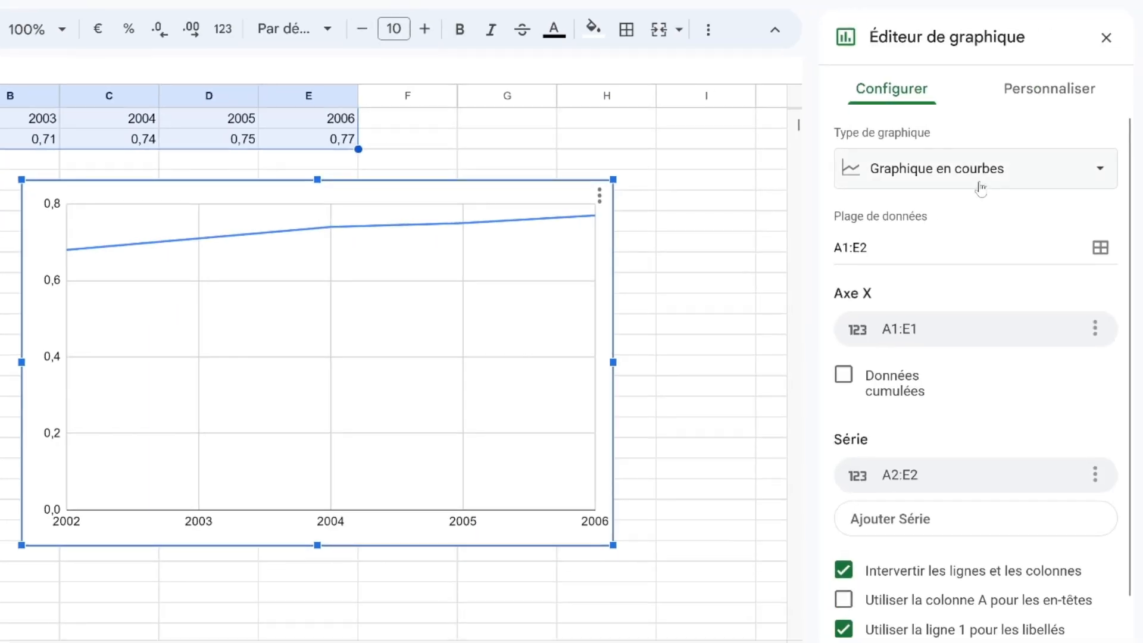
left_click(980, 173)
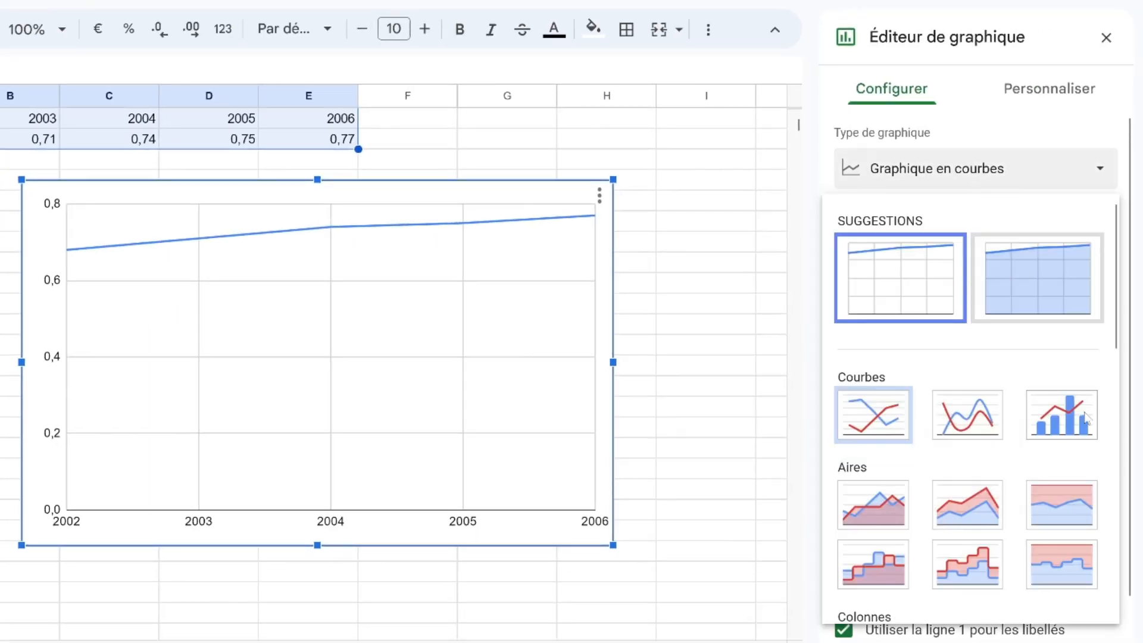
left_click(1062, 415)
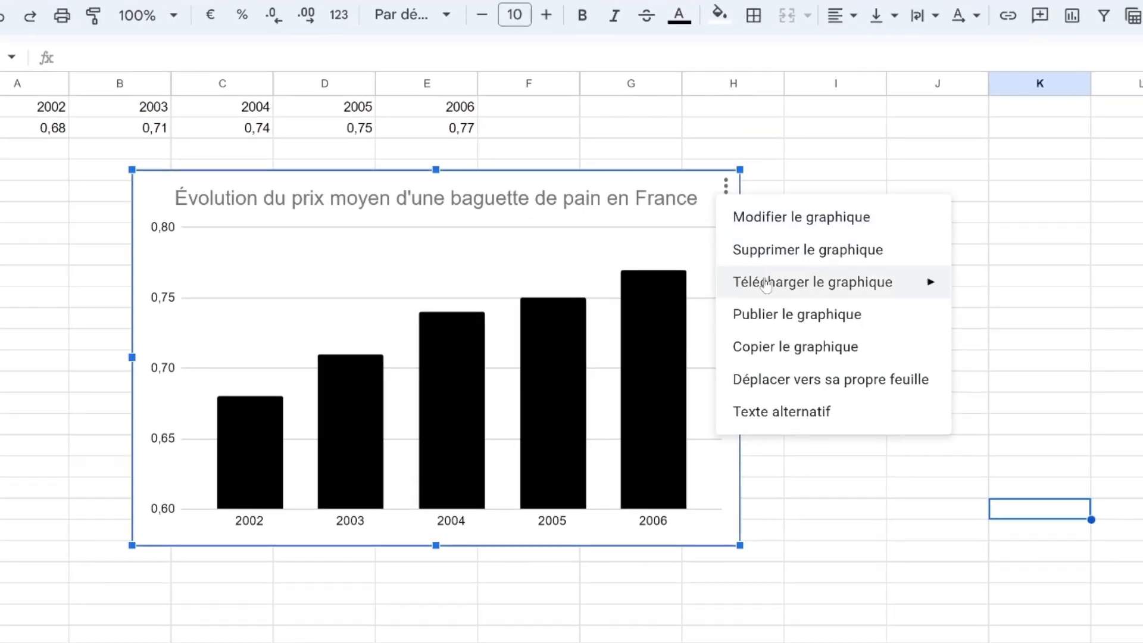
Download the finished chart as an SVG vector graphic and open the file in Illustrator.
mouse_move(874, 273)
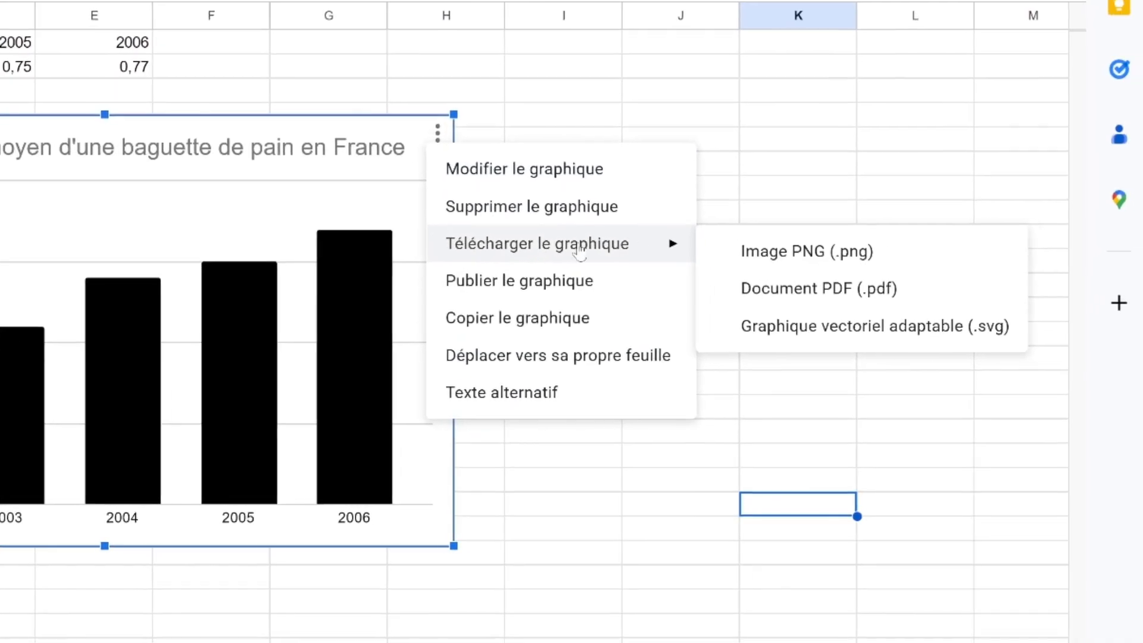
left_click(821, 338)
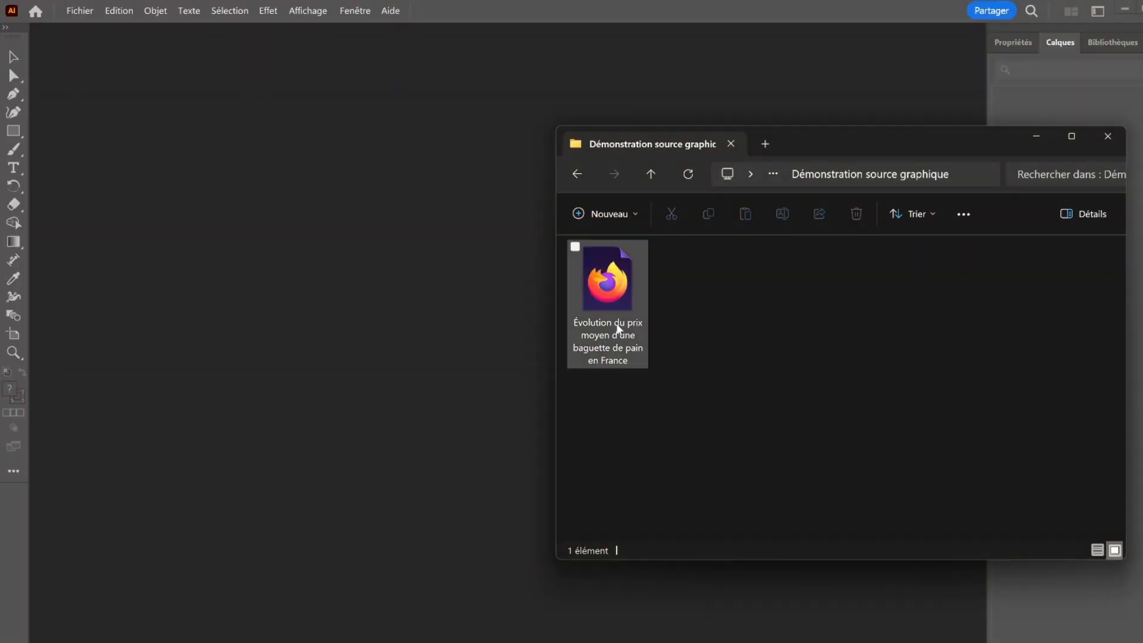
left_click_drag(618, 329, 461, 336)
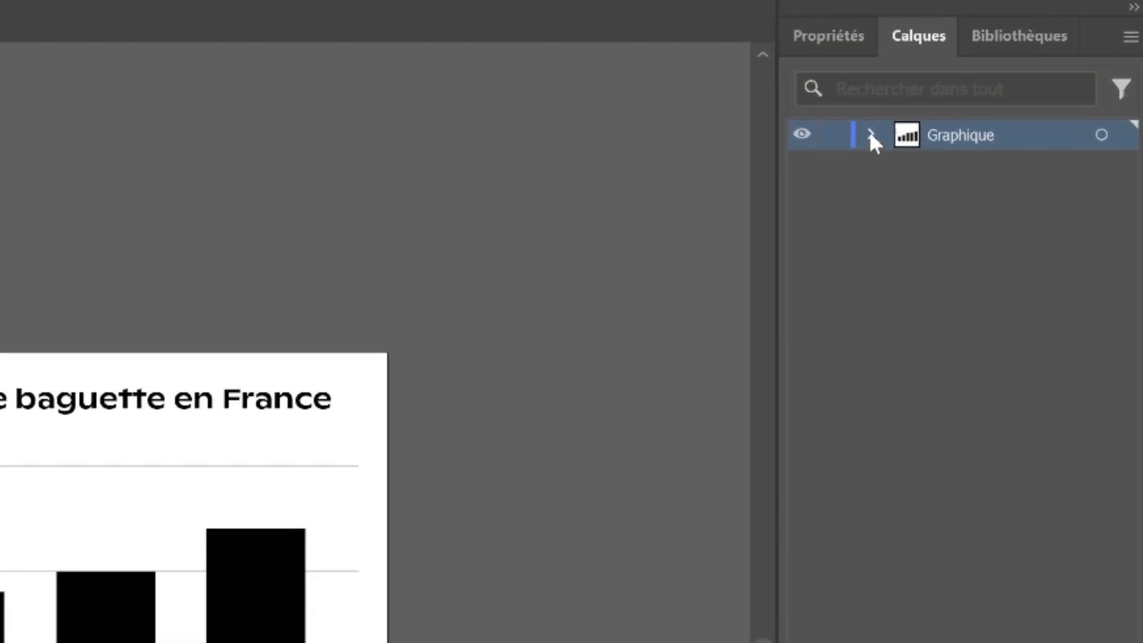
Expand the Graphique layer and temporarily hide and show elements such as Barre 2004, Barre 2005 and Barre 2006 to identify each chart part.
left_click(998, 71)
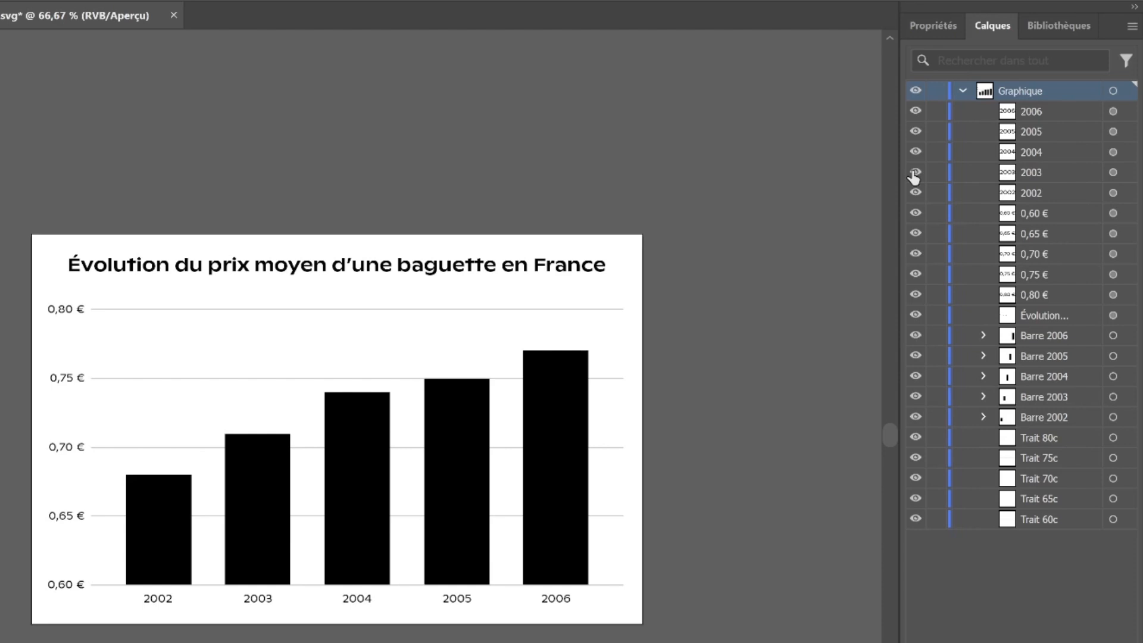
left_click(916, 376)
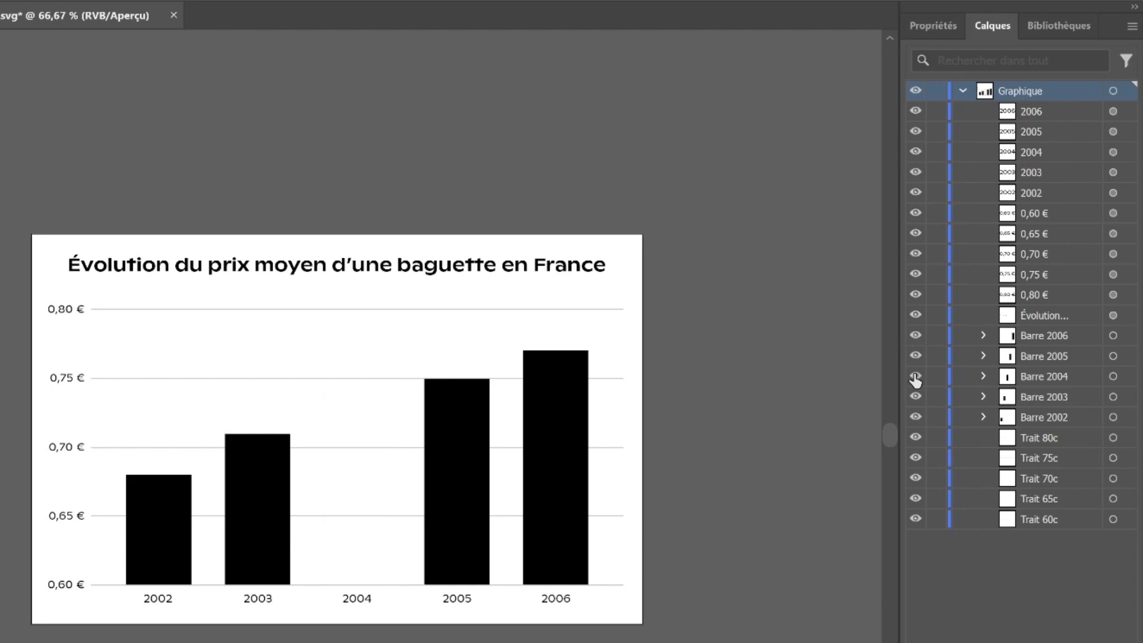
left_click(916, 376)
left_click(915, 437)
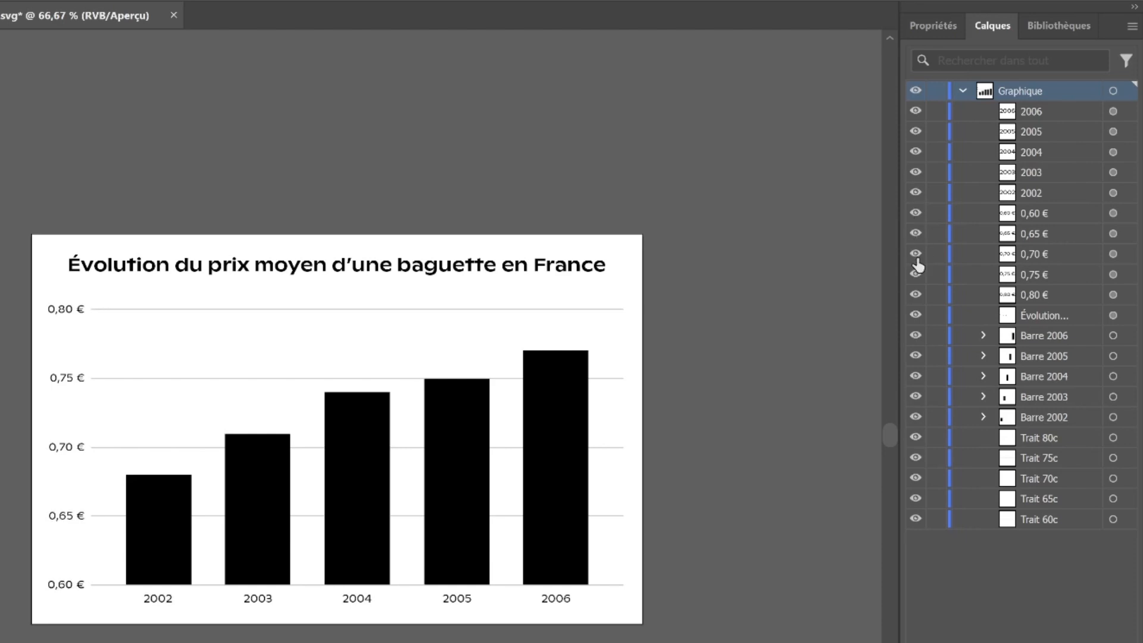
left_click(915, 315)
left_click(915, 315)
left_click(915, 335)
left_click(915, 335)
left_click(915, 356)
left_click(915, 356)
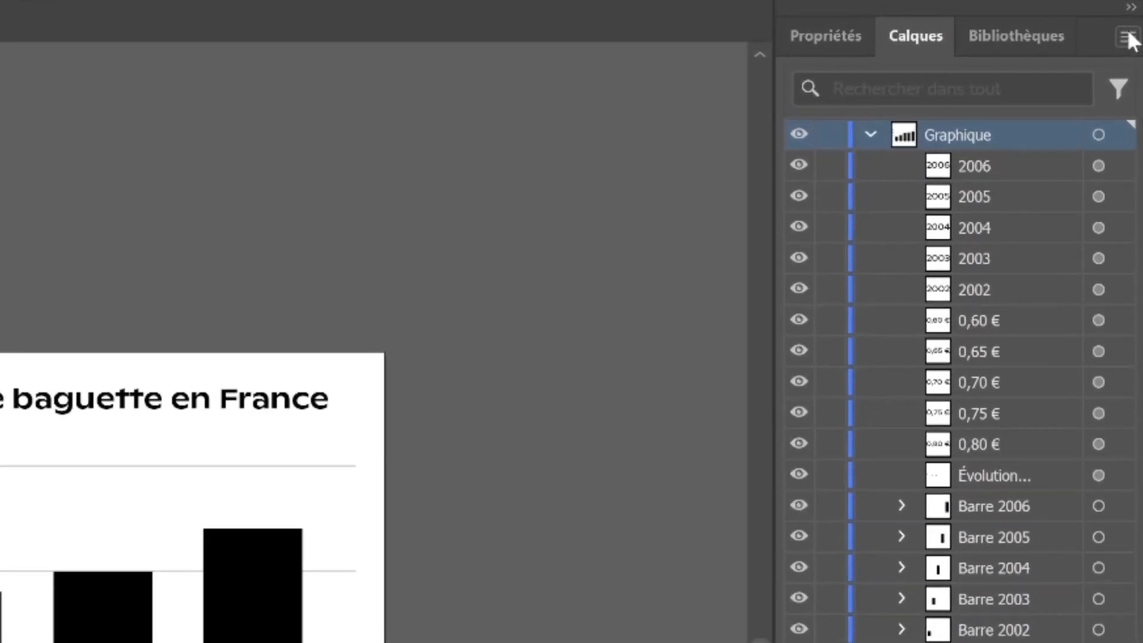
Release the elements of the Graphique layer to separate layers as a sequence.
left_click(1128, 37)
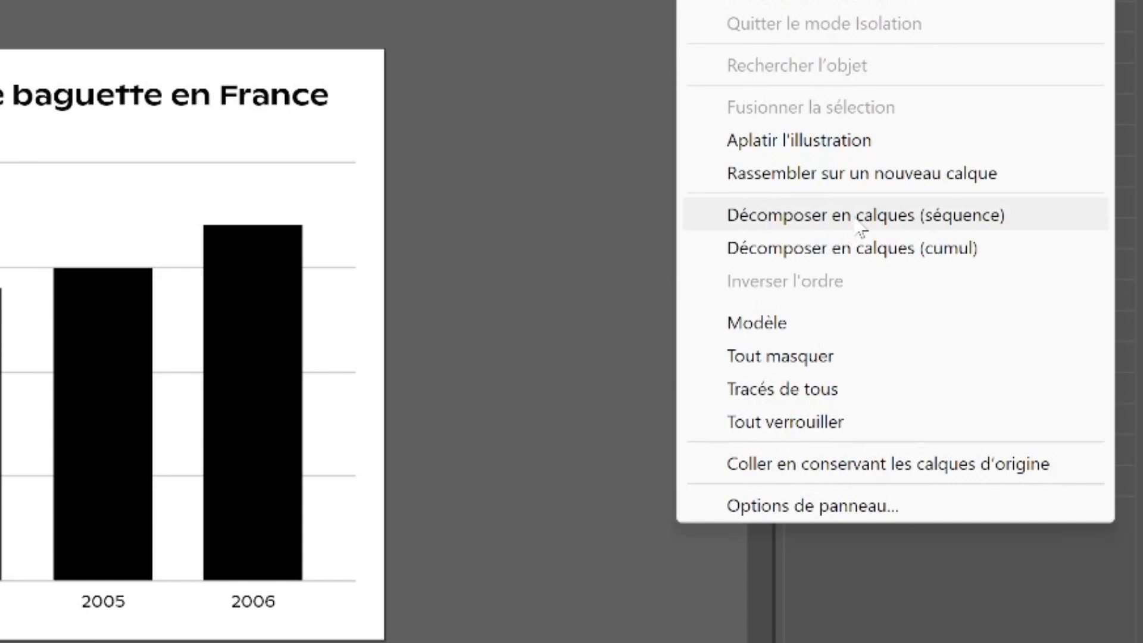
left_click(857, 221)
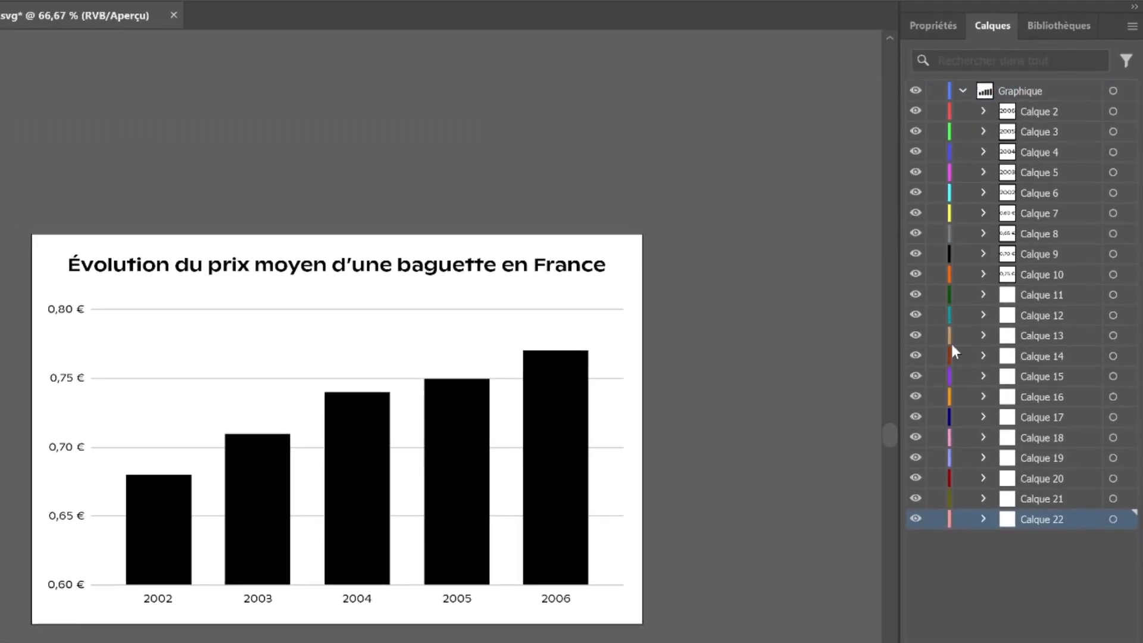
Move Calque 2 through Calque 22 out of the Graphique layer and delete the emptied Graphique layer.
left_click(1023, 109, "shift")
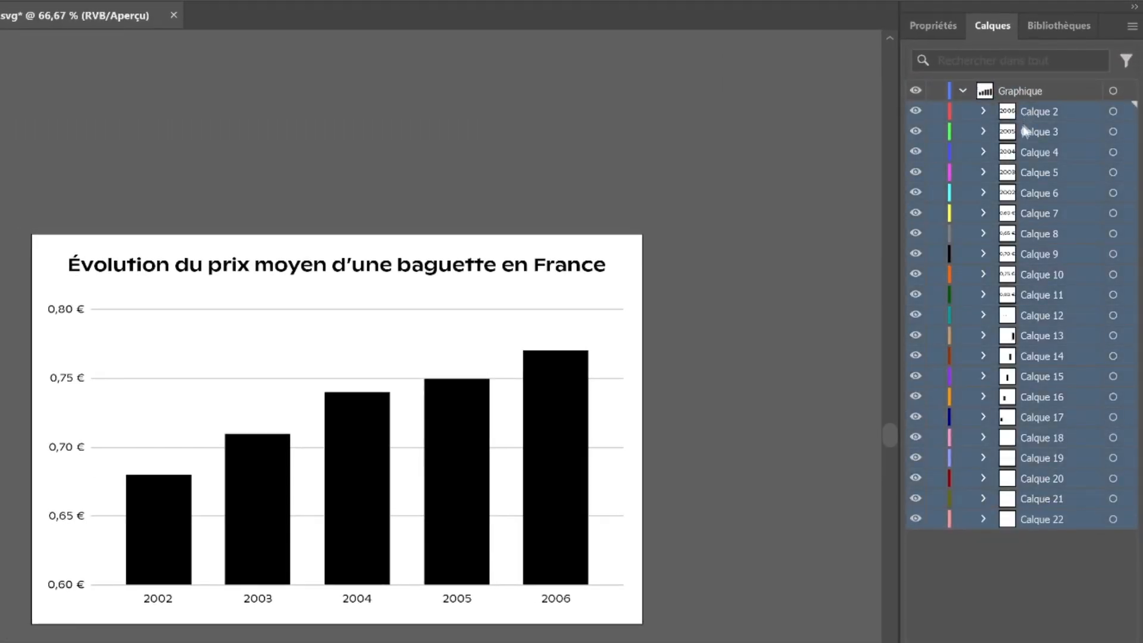
left_click_drag(1019, 135, 1019, 84)
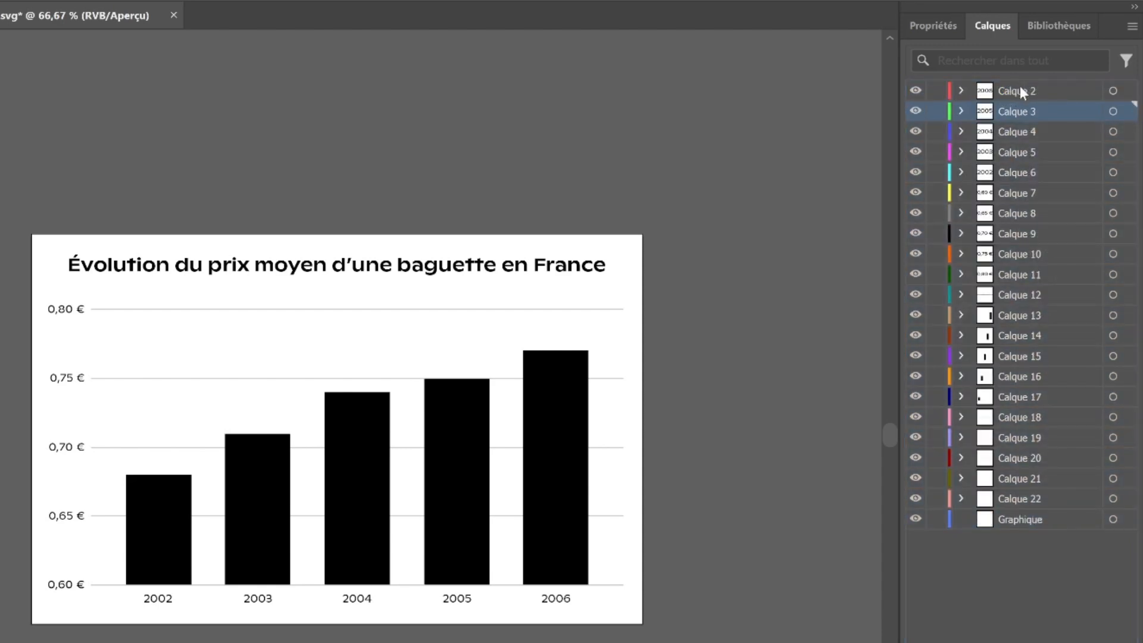
left_click(1019, 520)
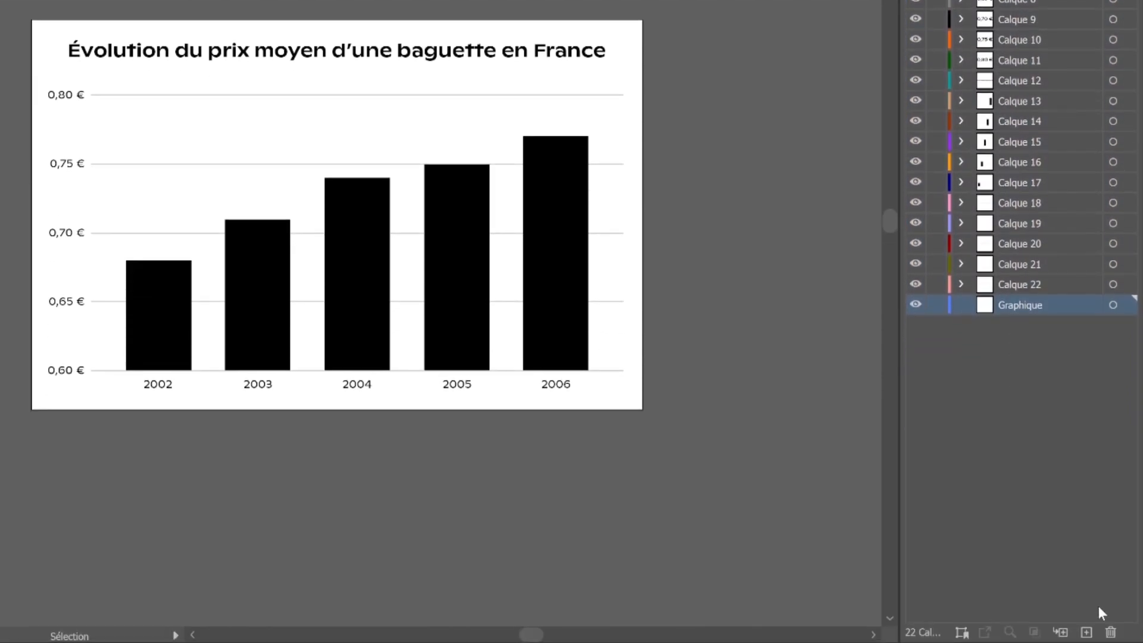
left_click(1109, 632)
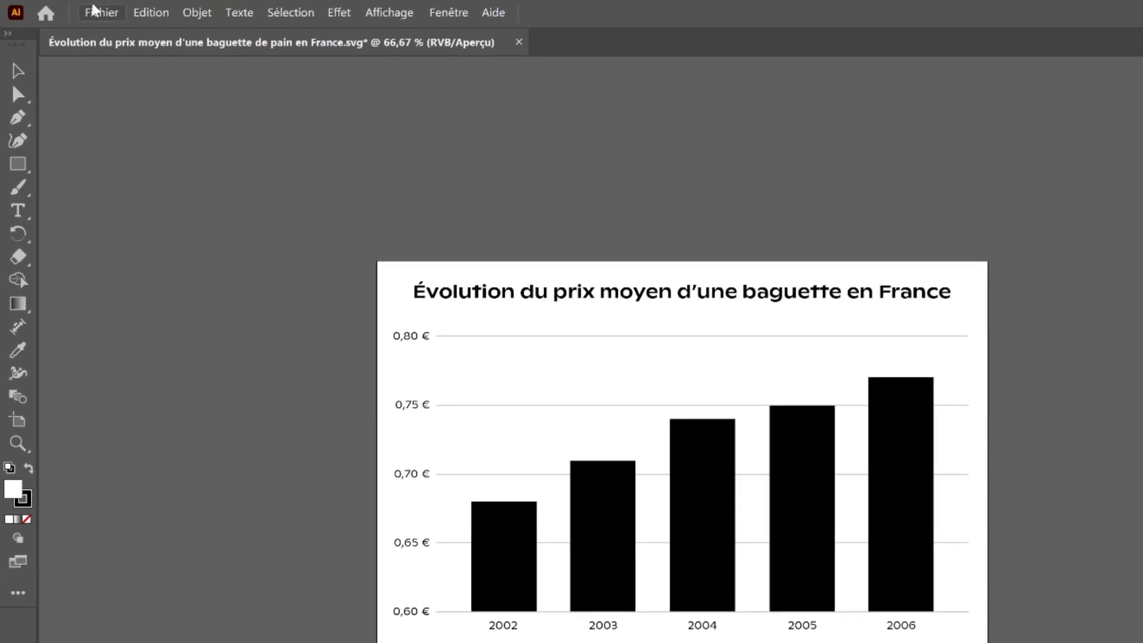
Save a copy of the document in Adobe Illustrator (*.AI) format as "Évolution du prix moyen d'une baguette de pain en France".
left_click(100, 12)
left_click(158, 213)
left_click(436, 443)
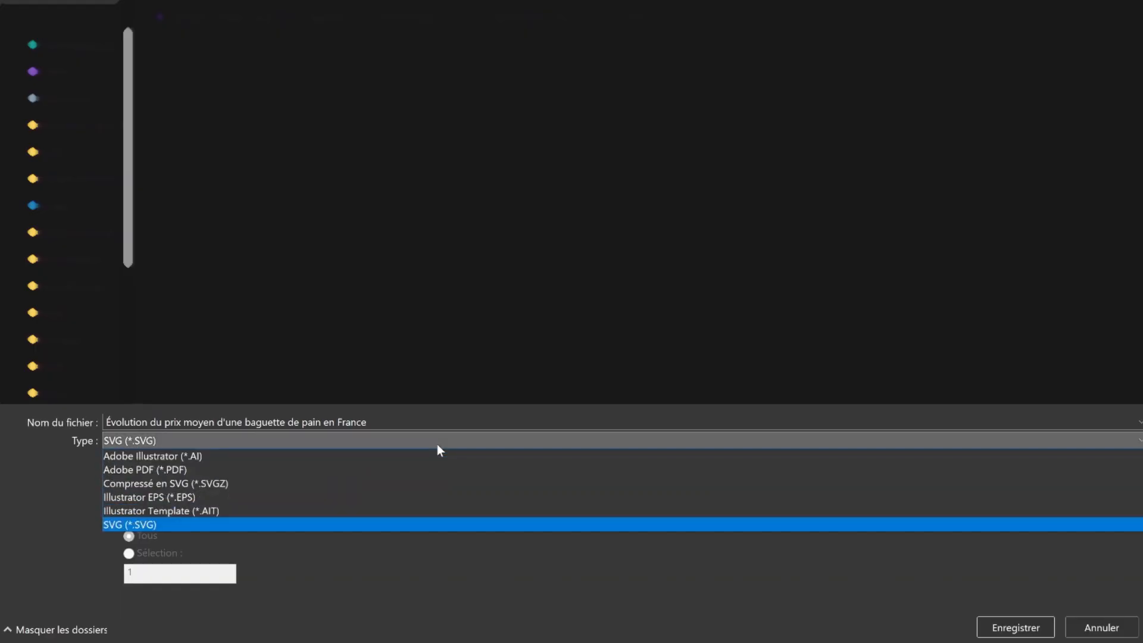
left_click(432, 456)
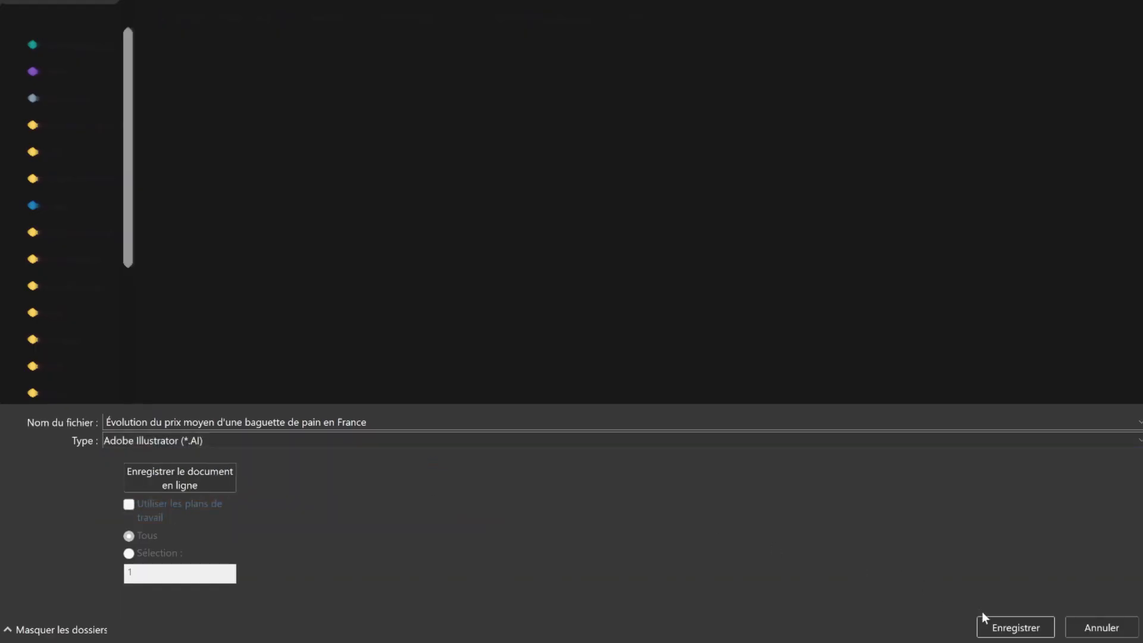
left_click(1003, 629)
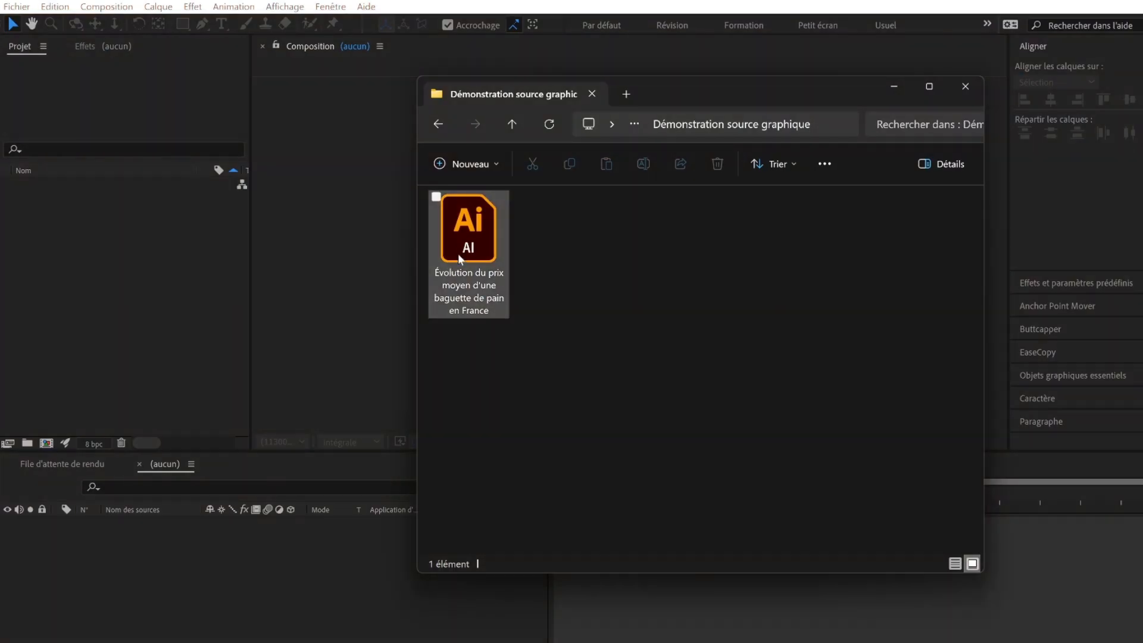
Import the AI file into After Effects as a composition with footage dimensions set to layer size (Taille du calque), and open that composition.
left_click_drag(459, 253, 183, 319)
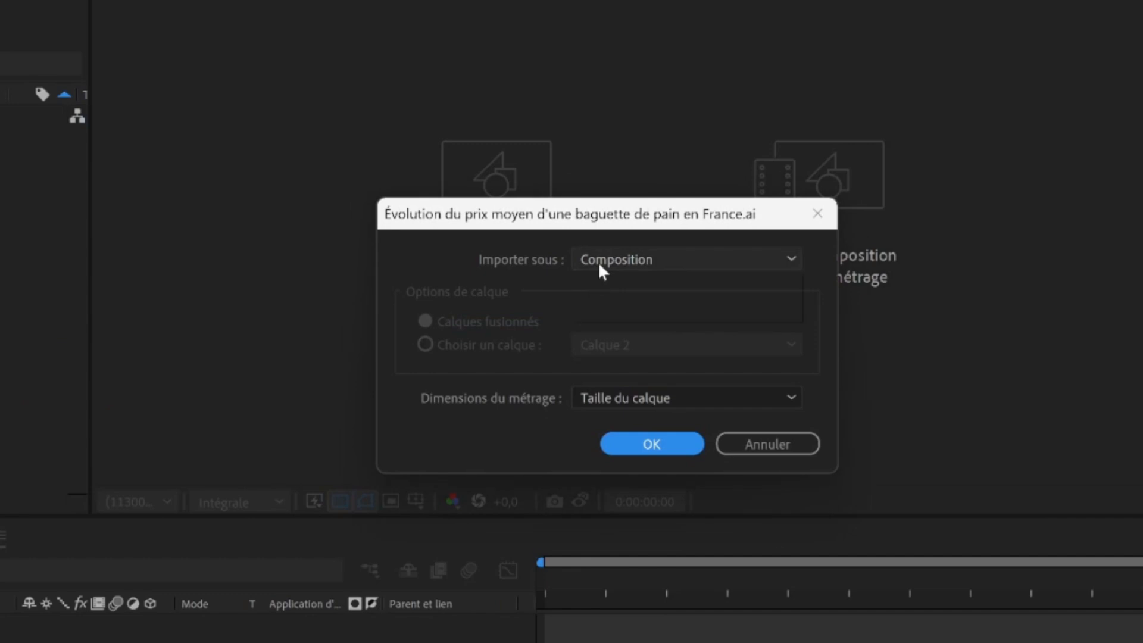
left_click(598, 262)
left_click(598, 310)
left_click(589, 398)
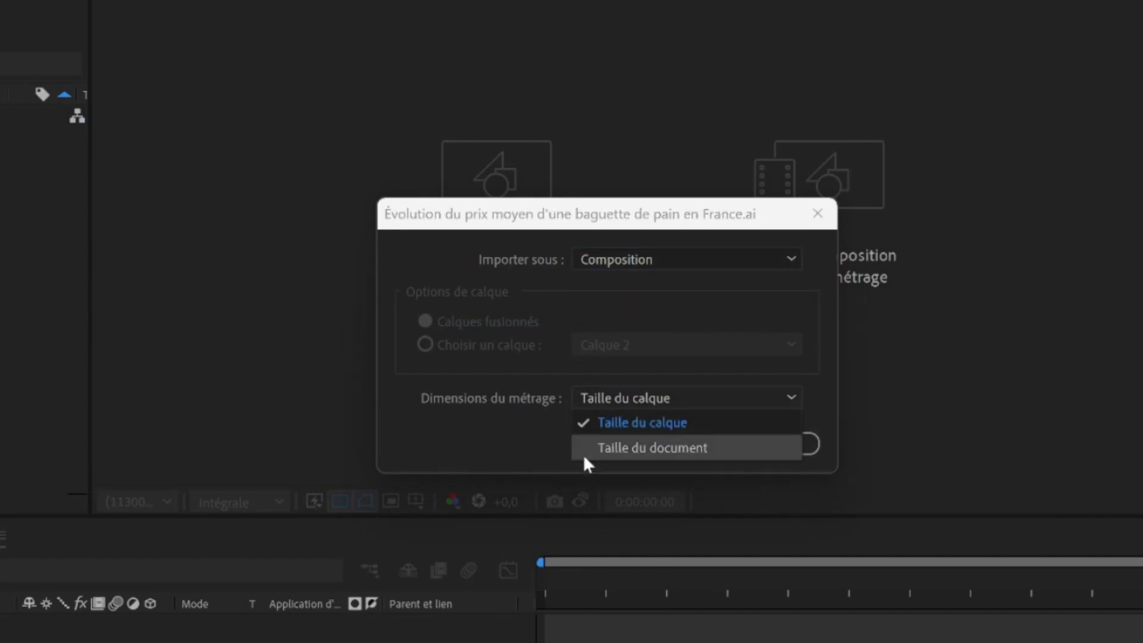
left_click(643, 423)
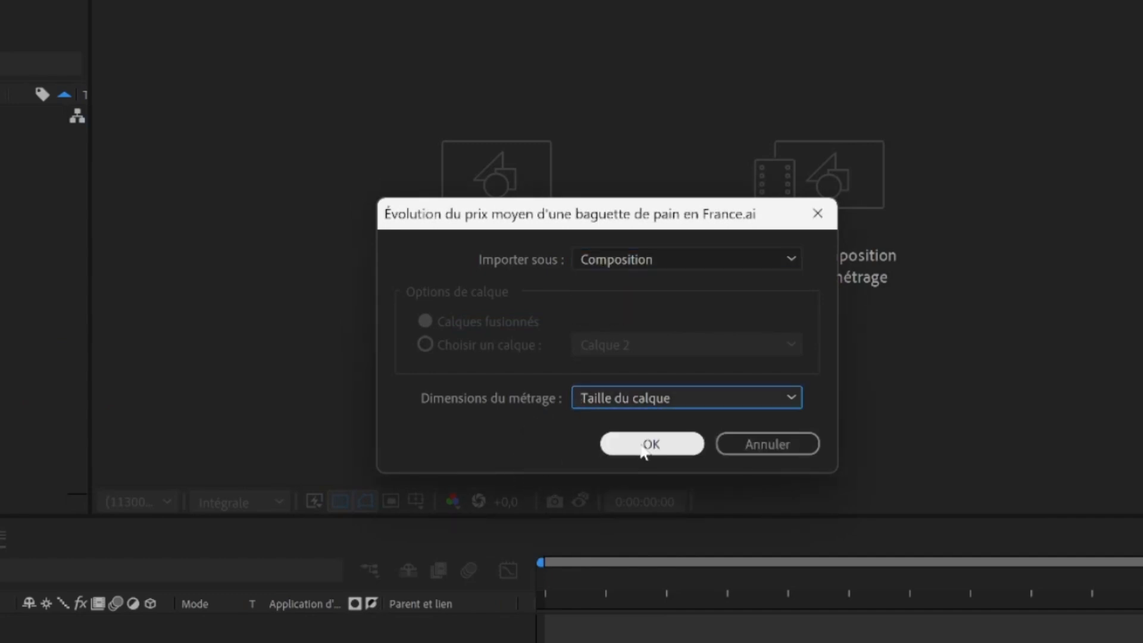
left_click(643, 452)
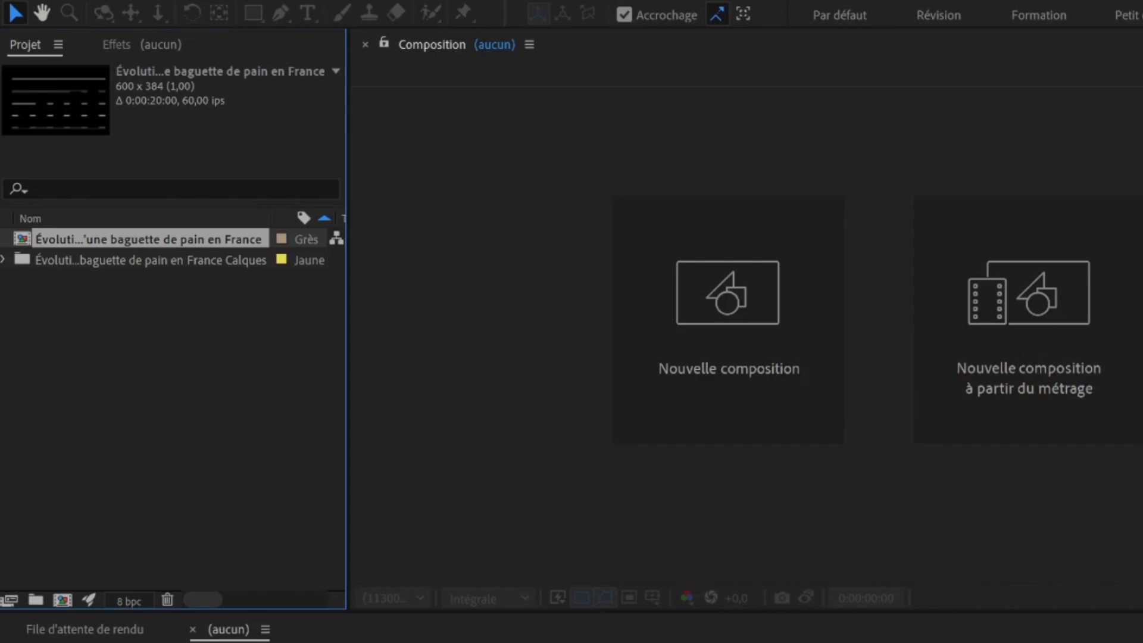
left_click(291, 500)
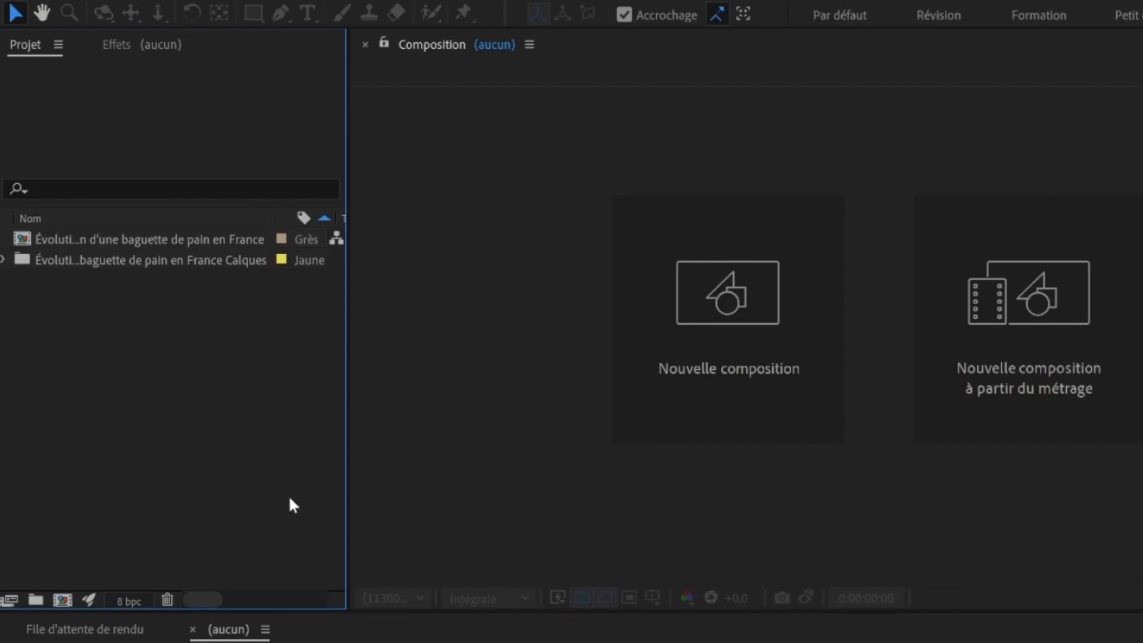
double_click(135, 239)
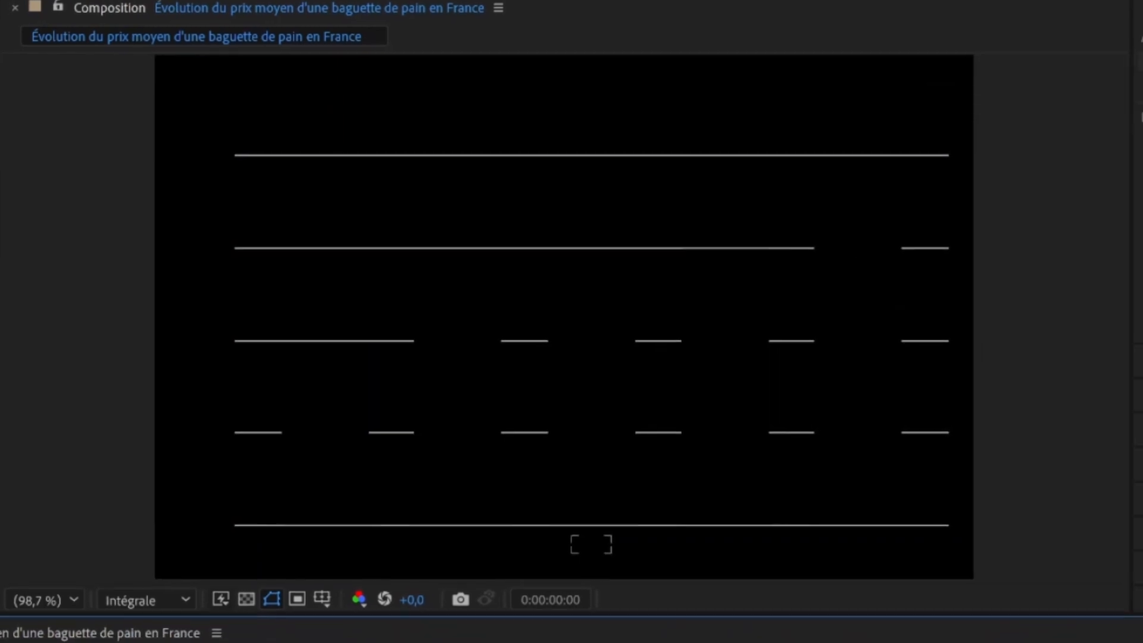
Create a white 1800 x 1152 px solid named "Fond" and place it beneath all the chart layers.
key("ctrl+y")
type("Fond")
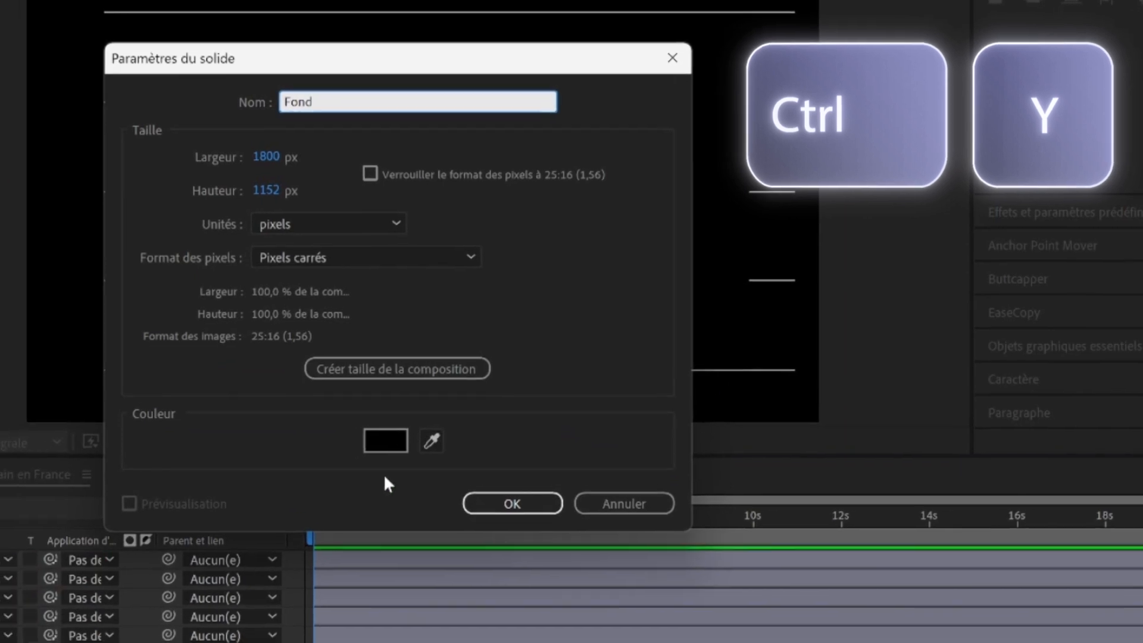
left_click(386, 442)
left_click_drag(265, 385, 198, 276)
left_click(640, 280)
left_click(503, 504)
left_click_drag(169, 463, 169, 624)
Rename the year-label layers Calque 2 to Calque 6 as 2006, 2005, 2004, 2003 and 2002.
key("Return")
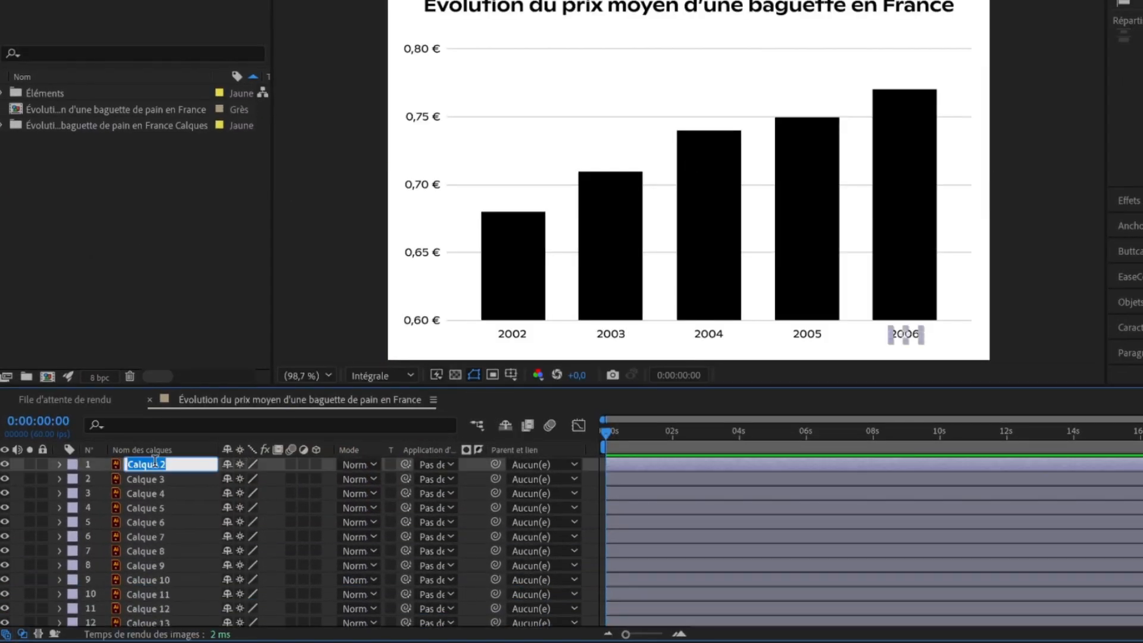
type("2006")
key("Return")
left_click(190, 484)
left_click(180, 495)
key("Return")
type("2004")
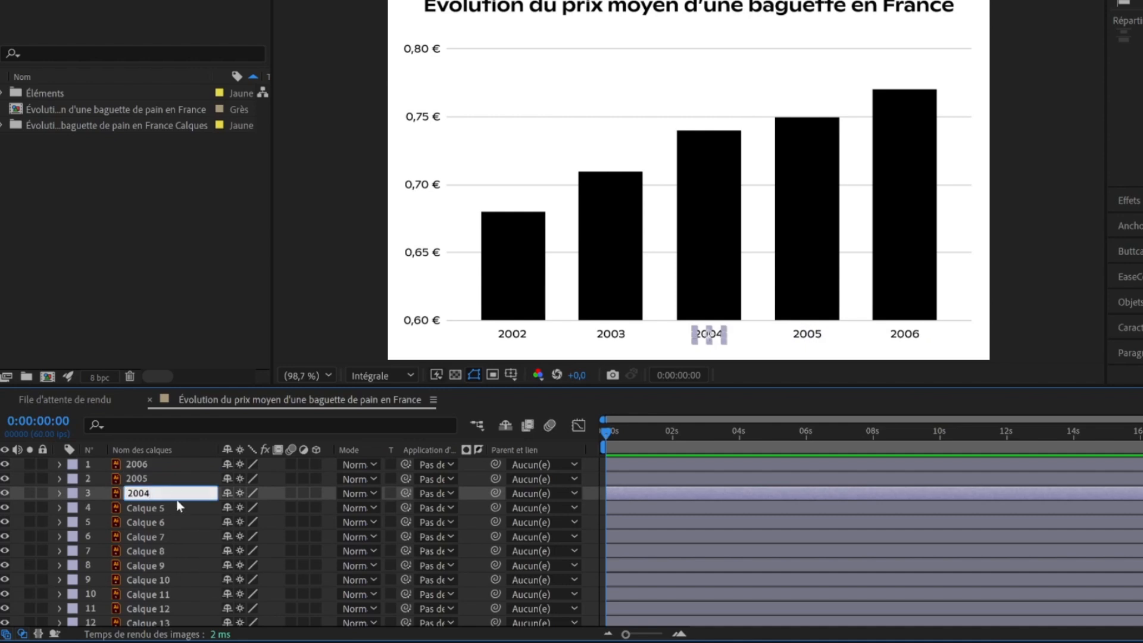
left_click(174, 509)
key("Return")
type("2003")
left_click(169, 522)
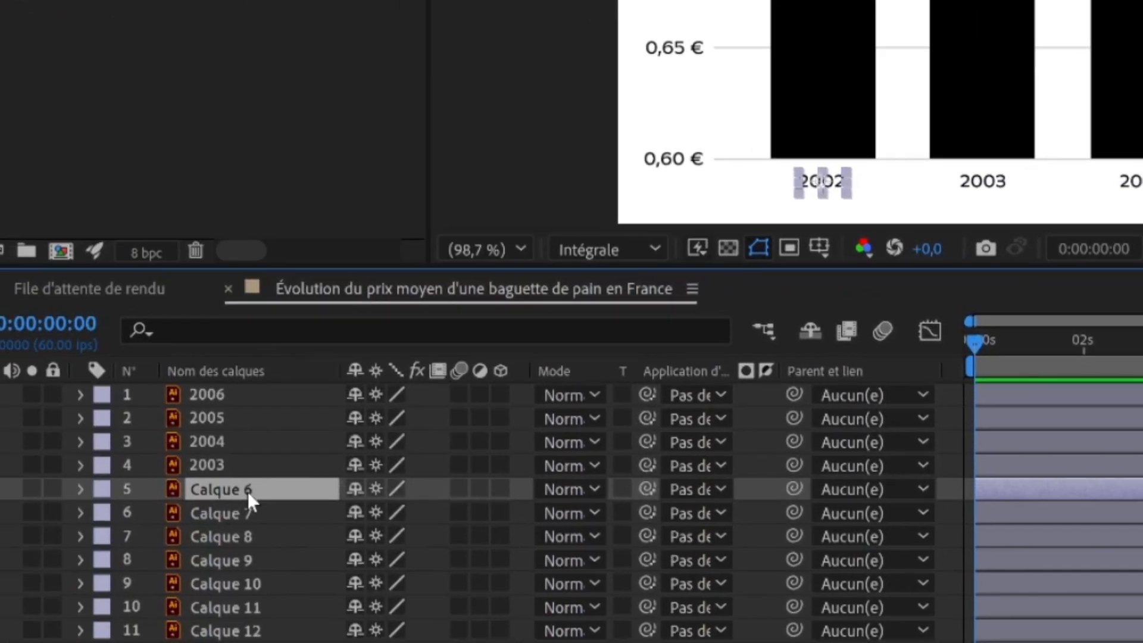
key("Return")
type("2")
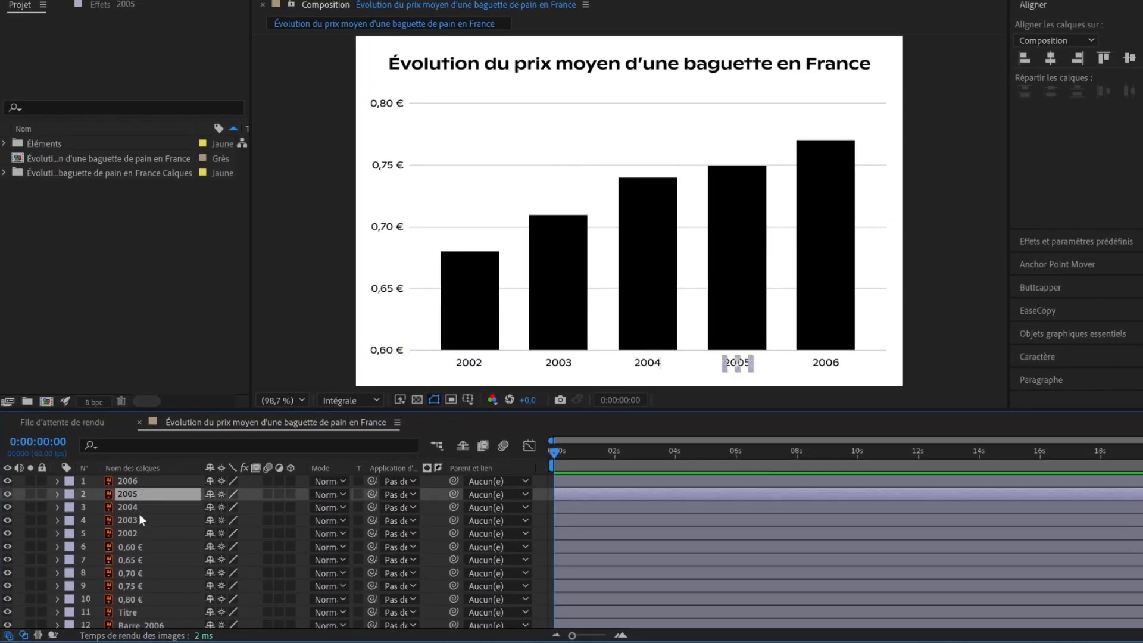
Set a Scale (Echelle) keyframe at 0 seconds on the Barre 2002 layer.
left_click(225, 464)
left_click(135, 547)
scroll(134, 542, "down", 5)
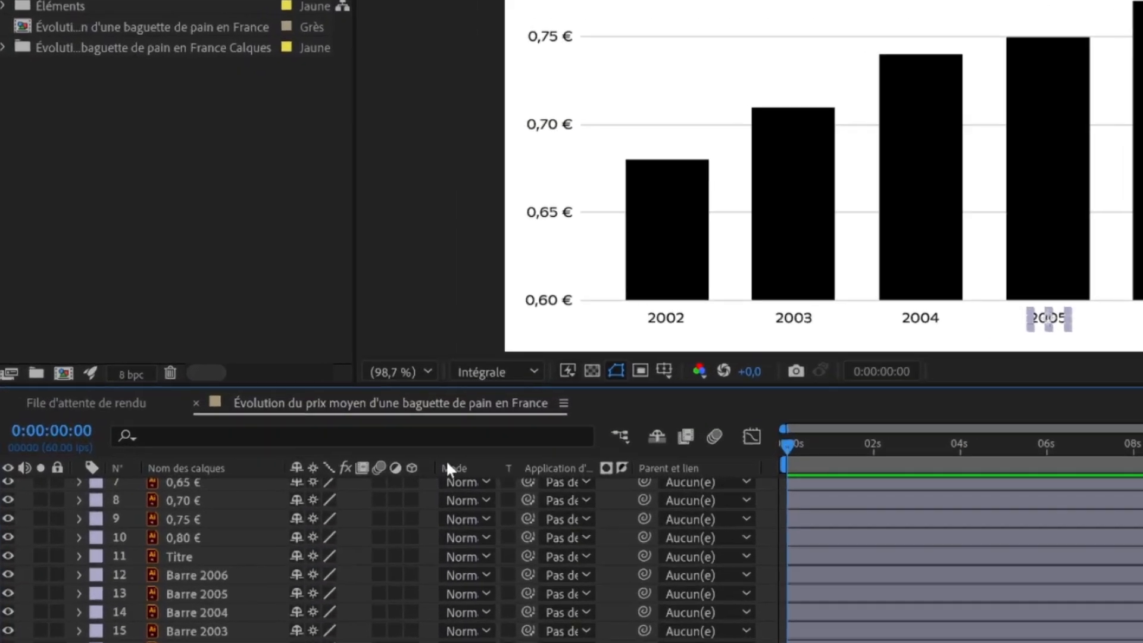
scroll(179, 574, "down", 3)
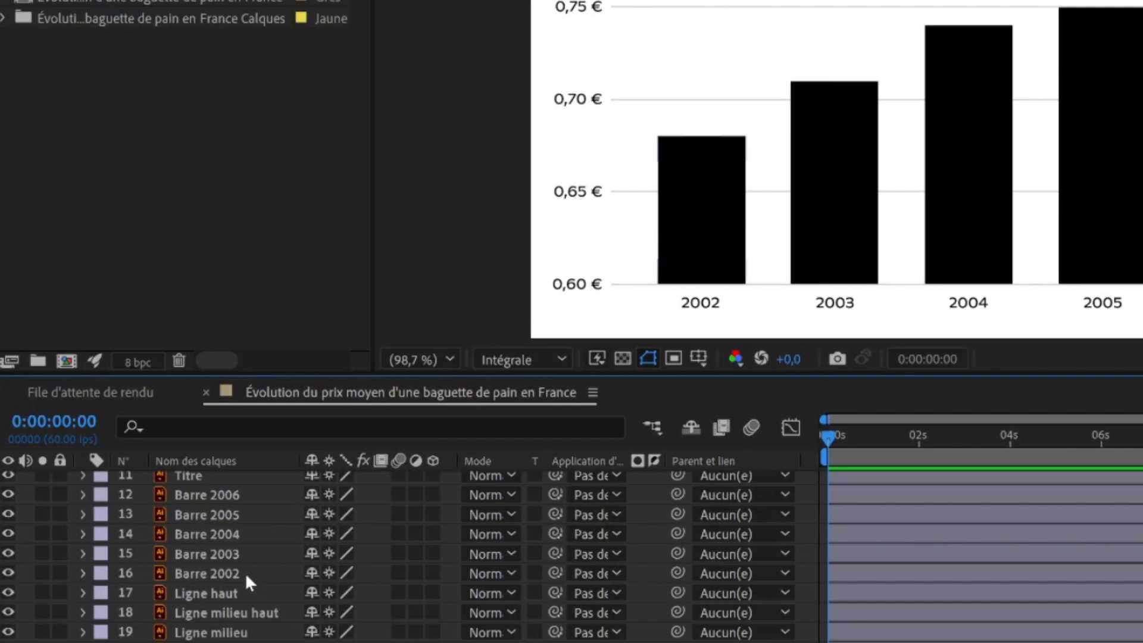
left_click(244, 574)
key("s")
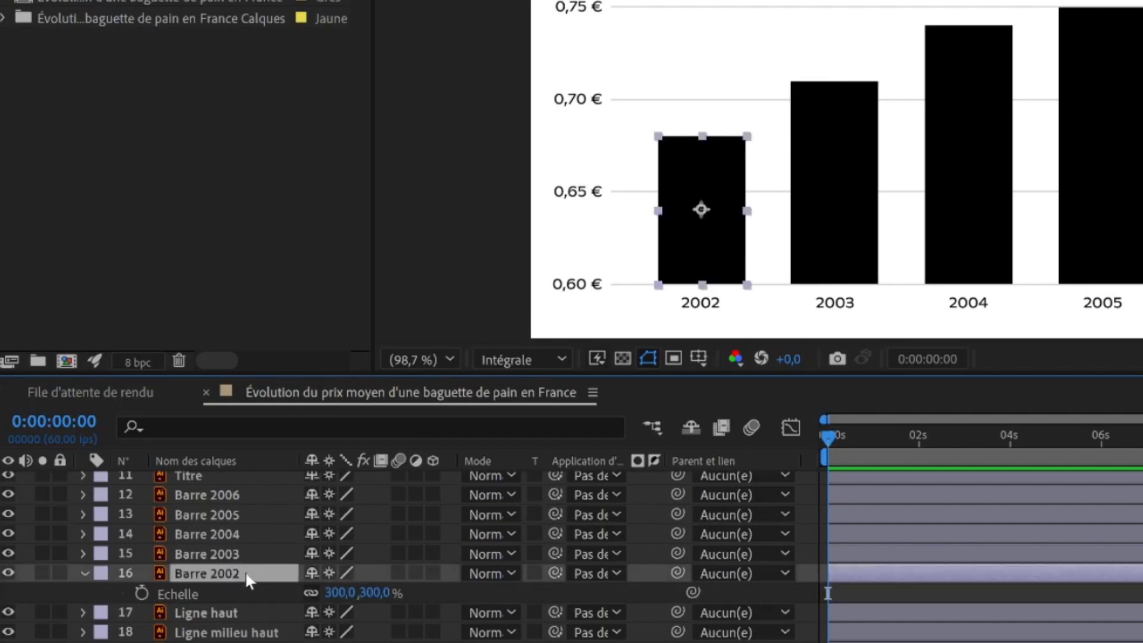
left_click(142, 593)
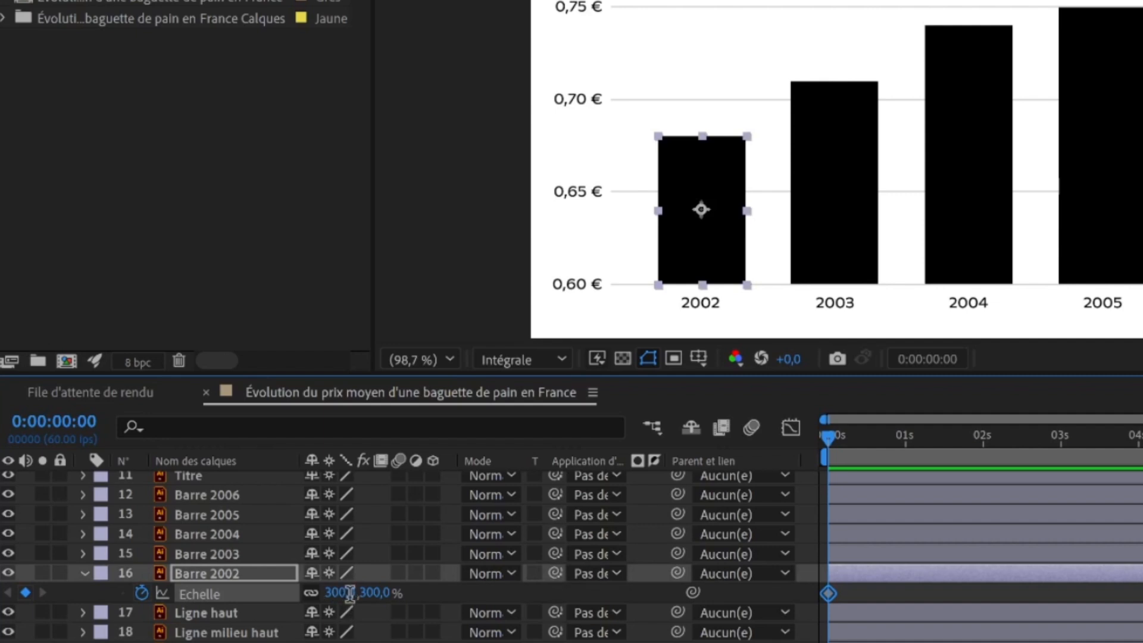
Set the Barre 2002 layer's Scale to 0 % at 0 seconds and to 300 % at 1 second.
left_click(350, 592)
type("0")
key("Return")
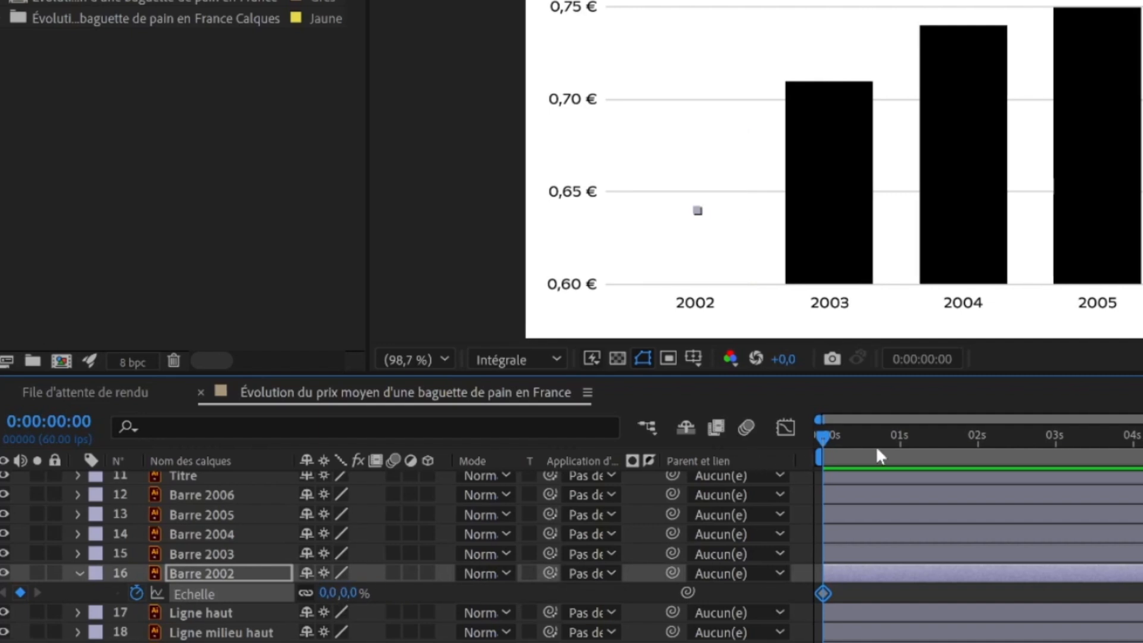
left_click(898, 441)
left_click(352, 592)
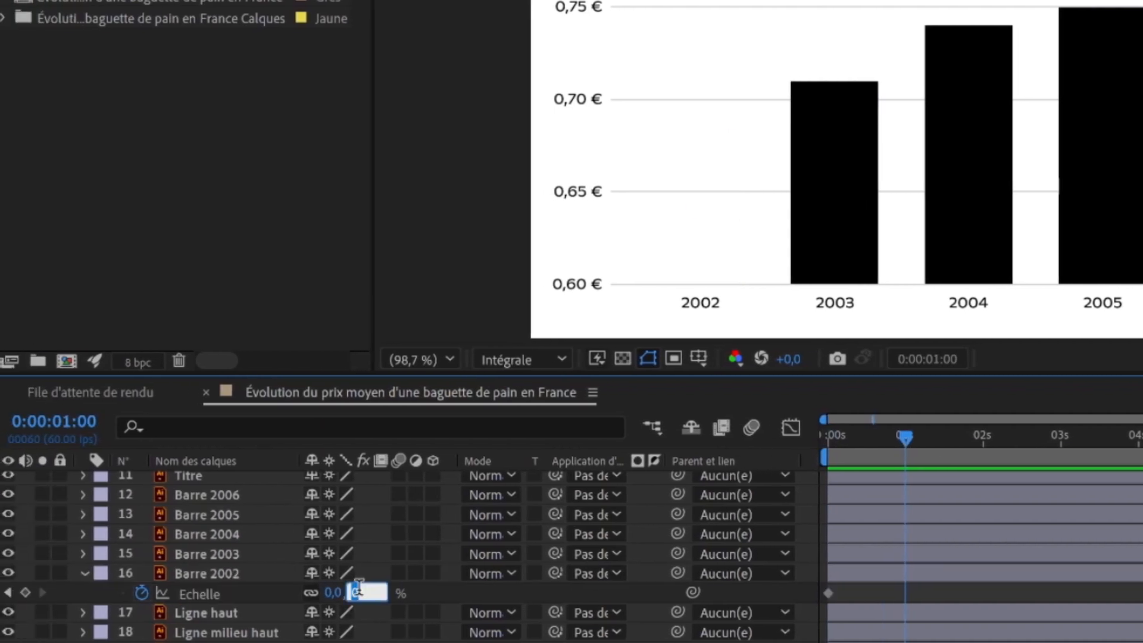
Preview the Barre 2002 scale animation to examine the directions in which the bar grows.
key("space")
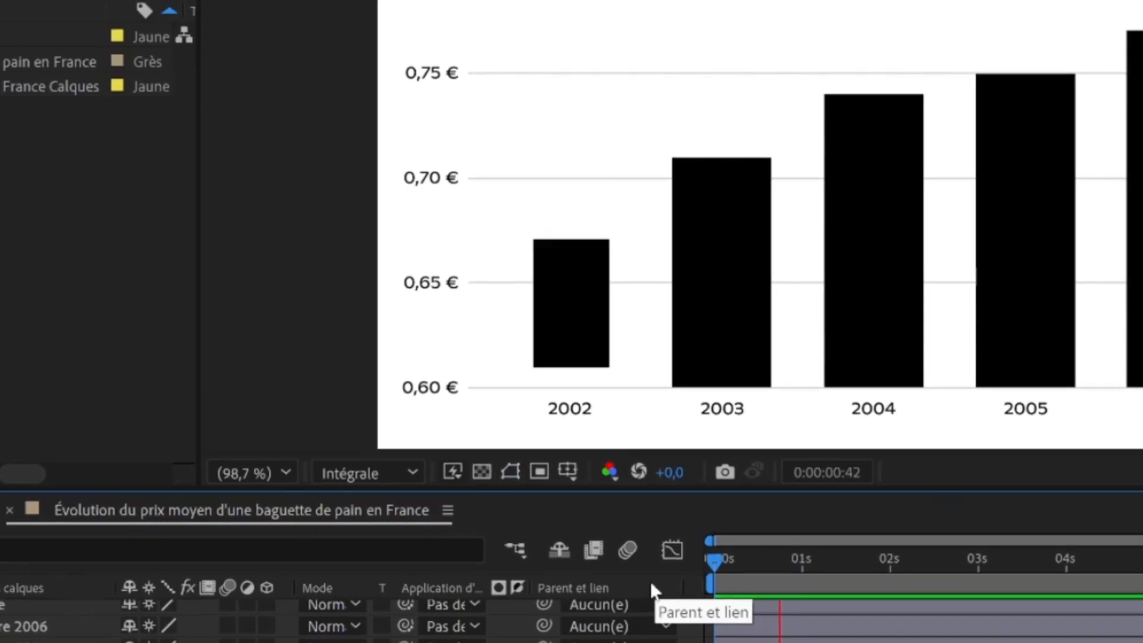
key("space")
key("space")
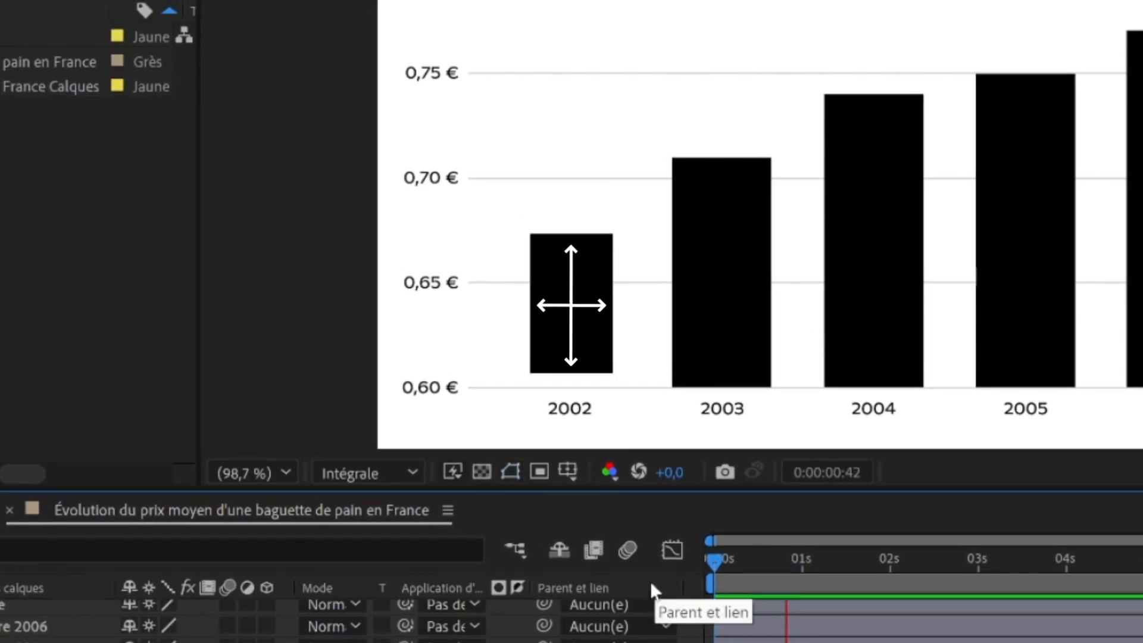
key("space")
key("space")
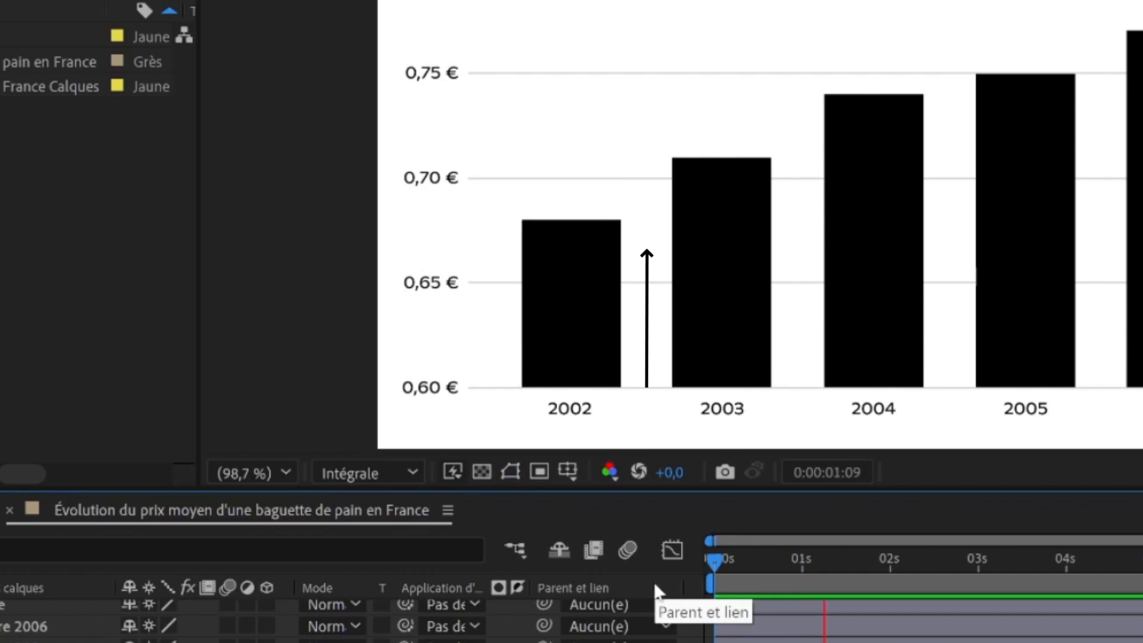
key("space")
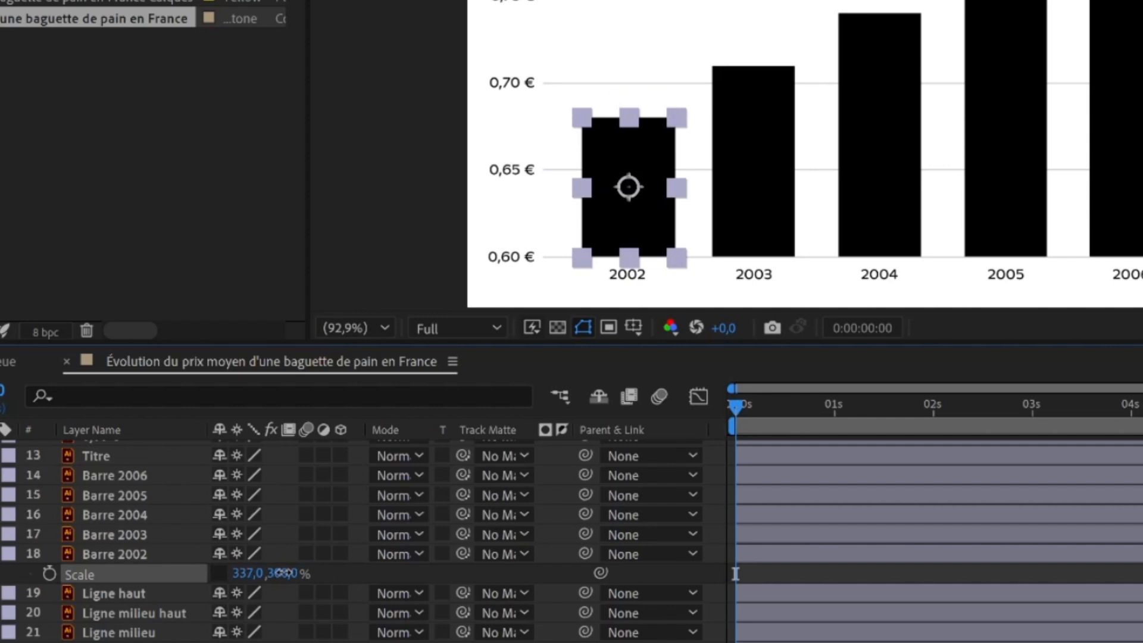
Set only the horizontal Scale of Barre 2002 to 300 % at 0 seconds, with proportions unlinked, and preview the bar's growth.
left_click_drag(280, 572, 390, 597)
key("ctrl+z")
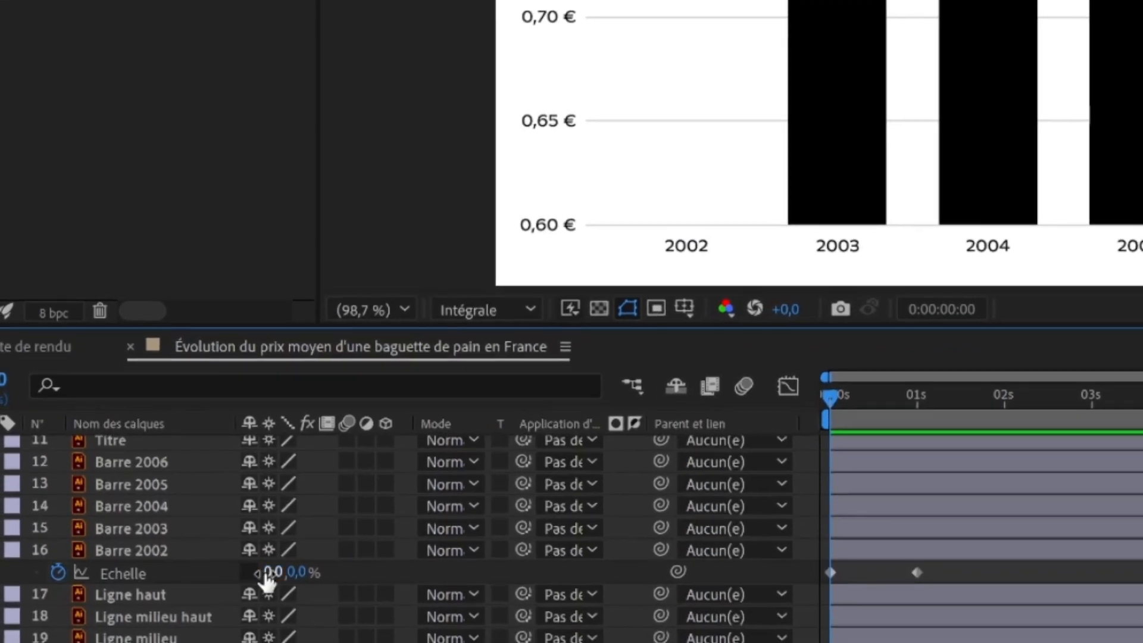
left_click(272, 570)
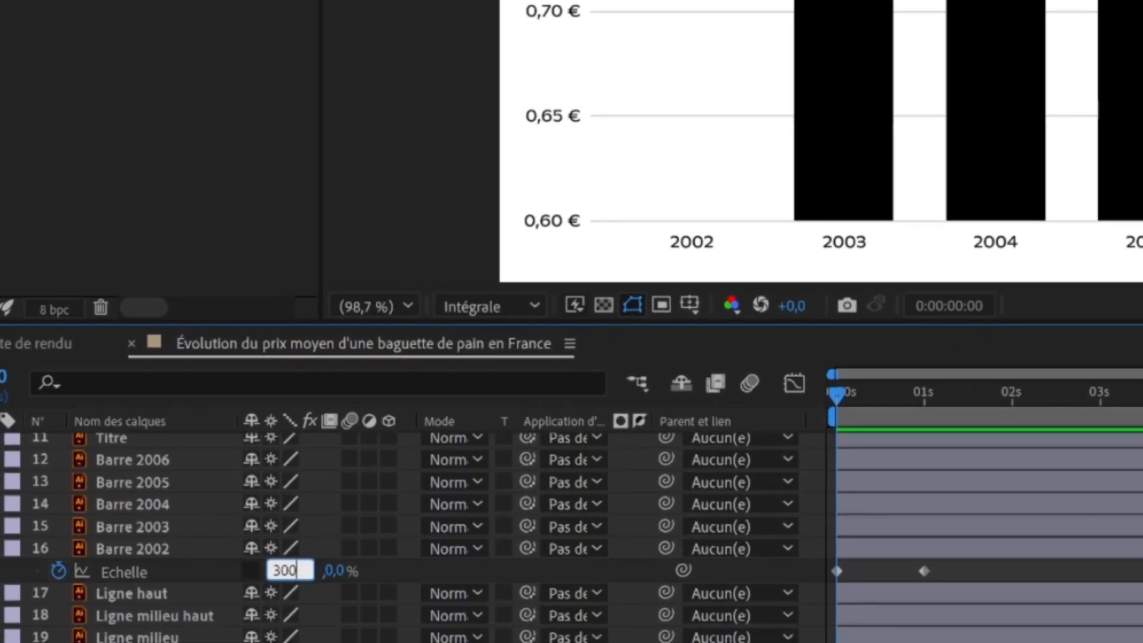
type("300")
key("Return")
key("space")
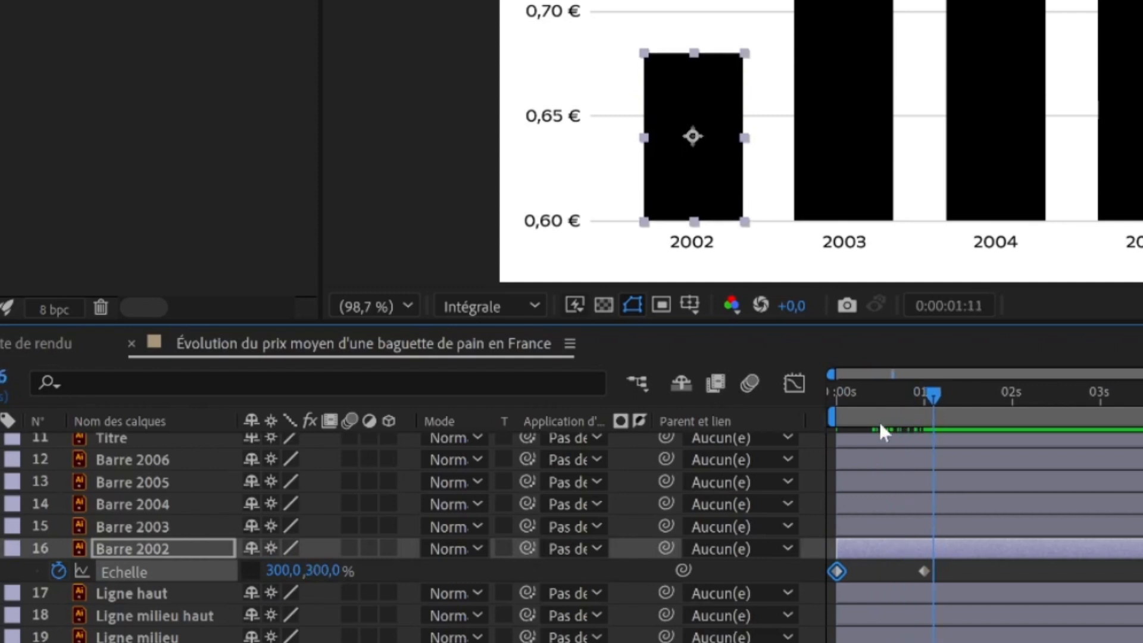
key("Home")
left_click(987, 561)
key("space")
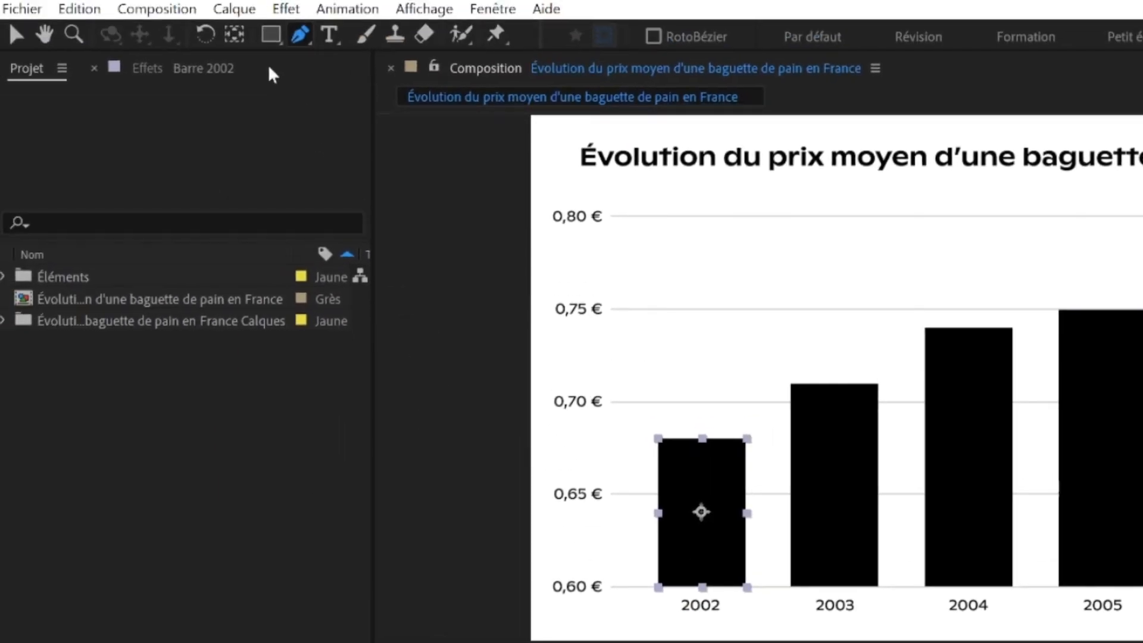
Move the anchor point of Barre 2002 to the middle of its bottom edge and reveal its Scale property.
left_click(234, 34)
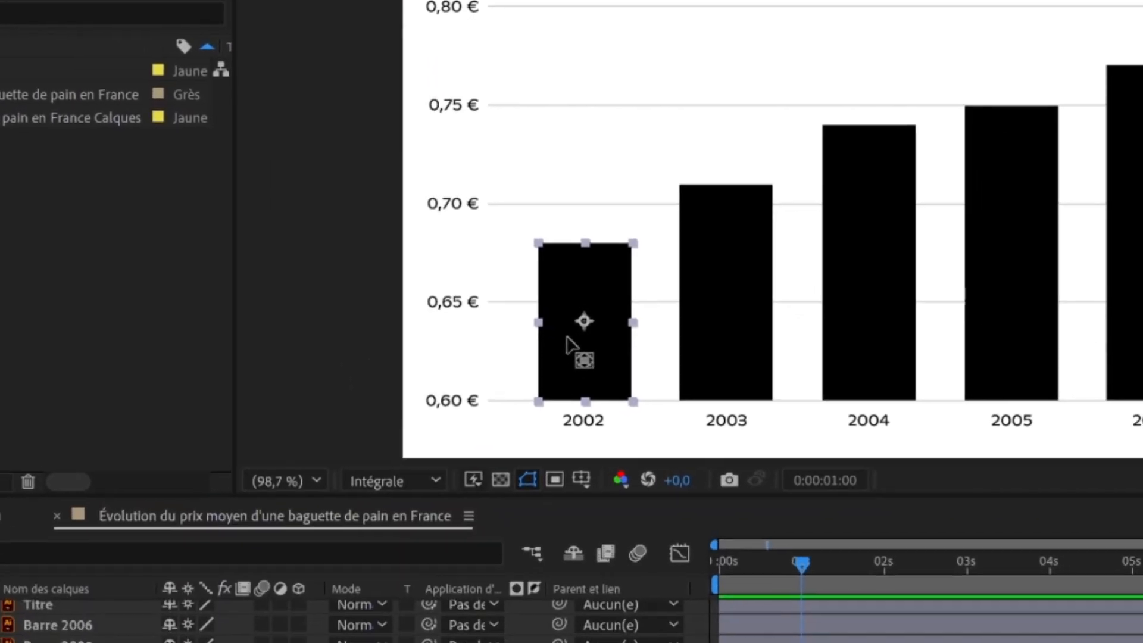
left_click_drag(583, 321, 580, 321)
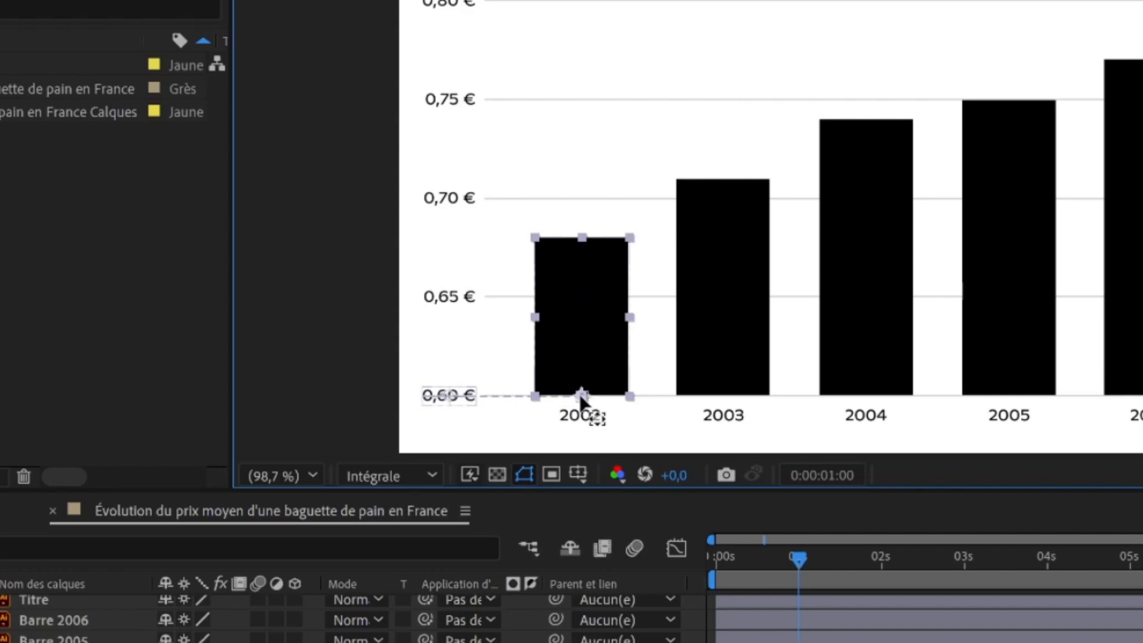
key("s")
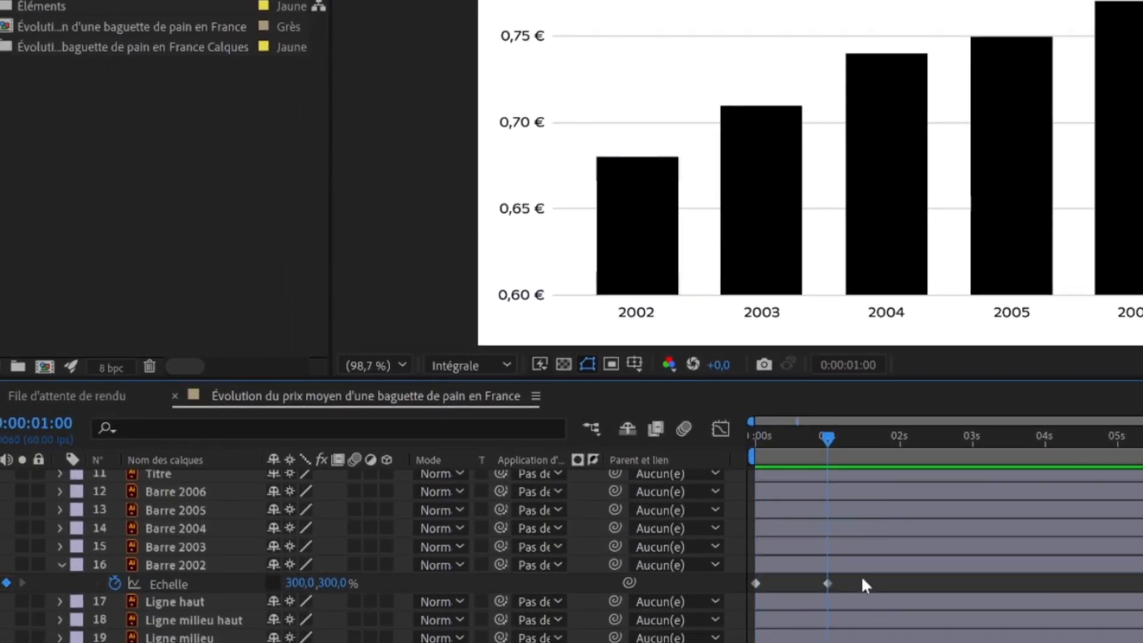
Apply Easy Ease to both Barre 2002 Scale keyframes, lengthen the final slowdown on the speed graph, and preview it.
left_click_drag(861, 577, 720, 592)
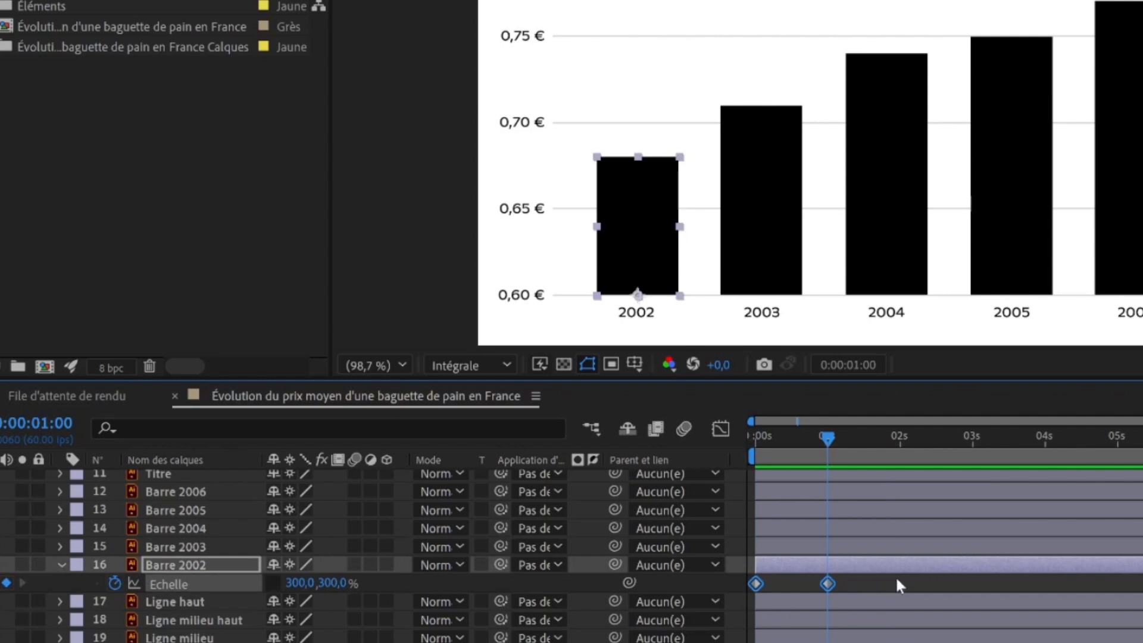
key("F9")
left_click(720, 430)
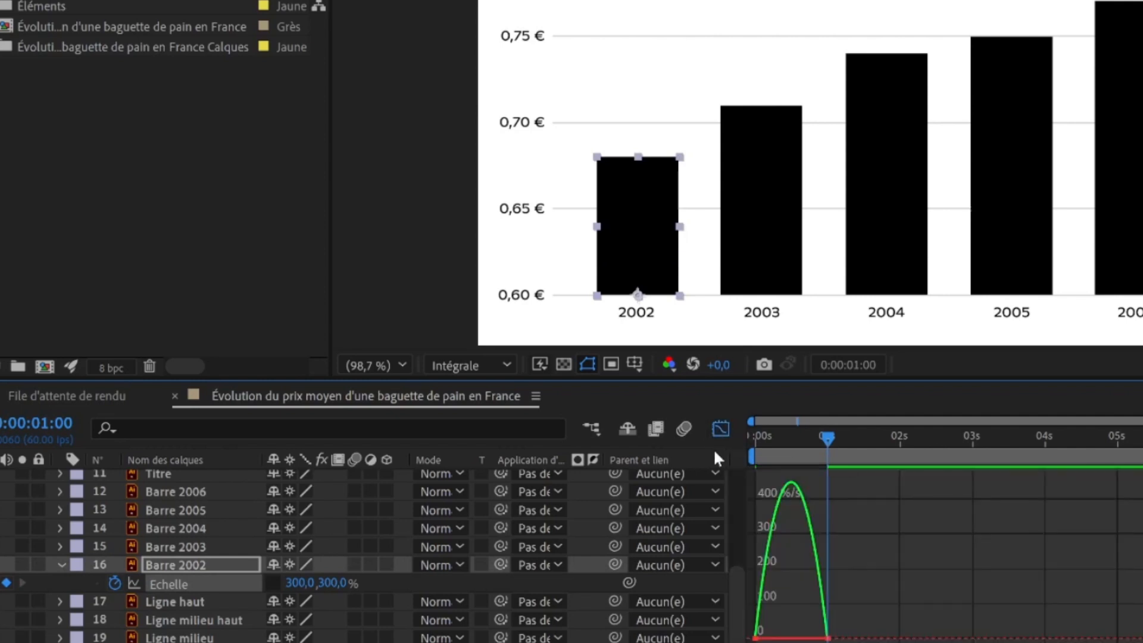
left_click_drag(867, 612, 742, 642)
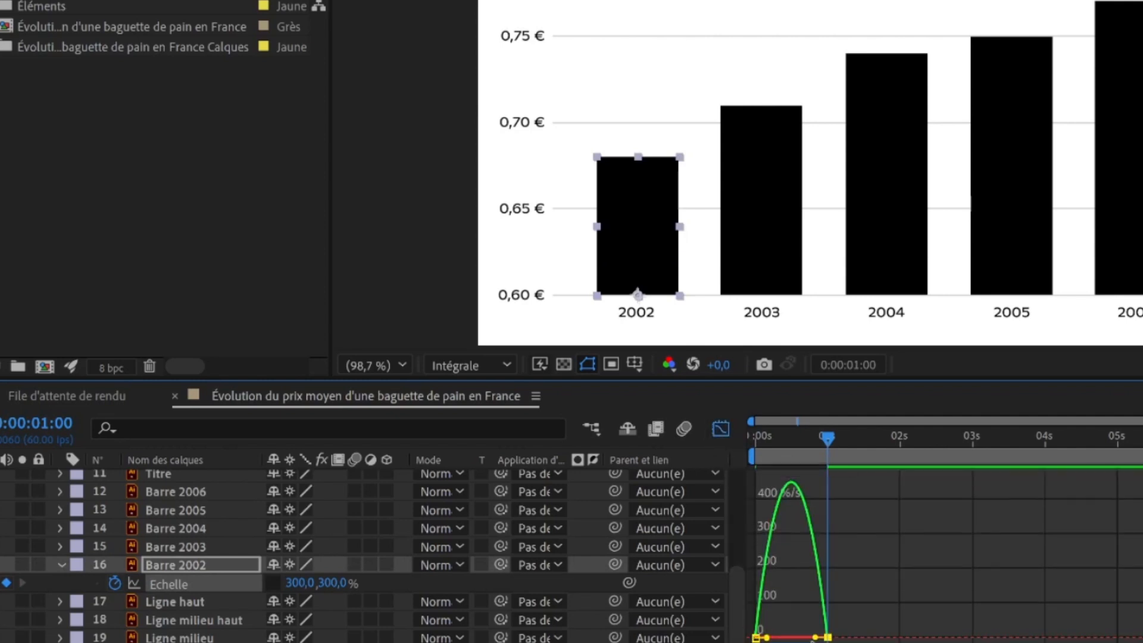
left_click_drag(816, 638, 790, 639)
key("ctrl+z")
left_click_drag(828, 442, 752, 447)
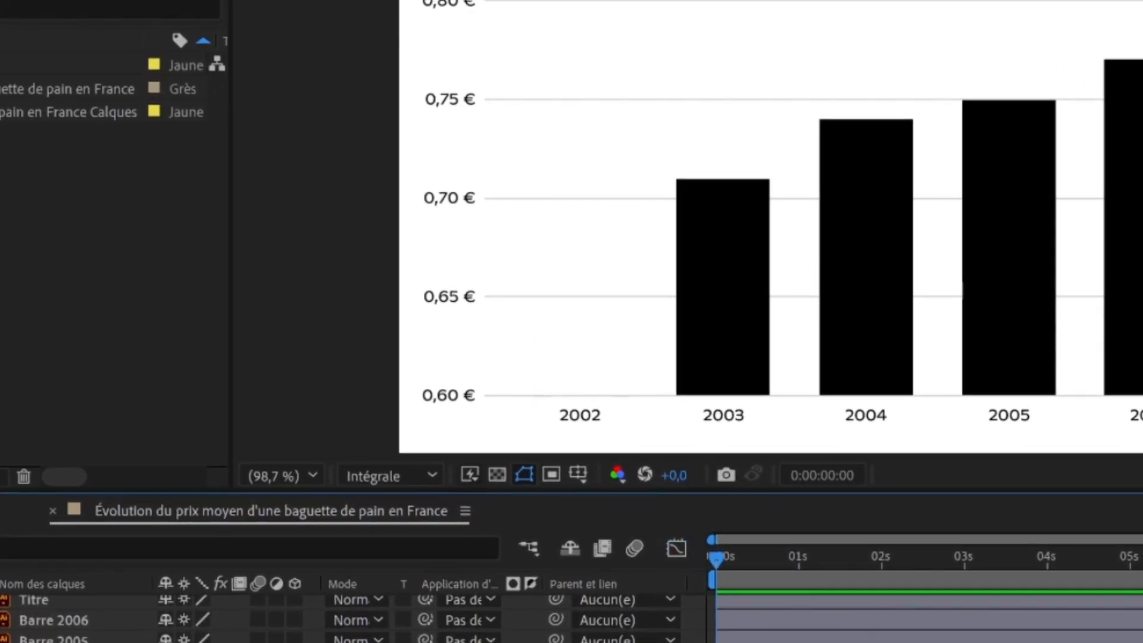
key("space")
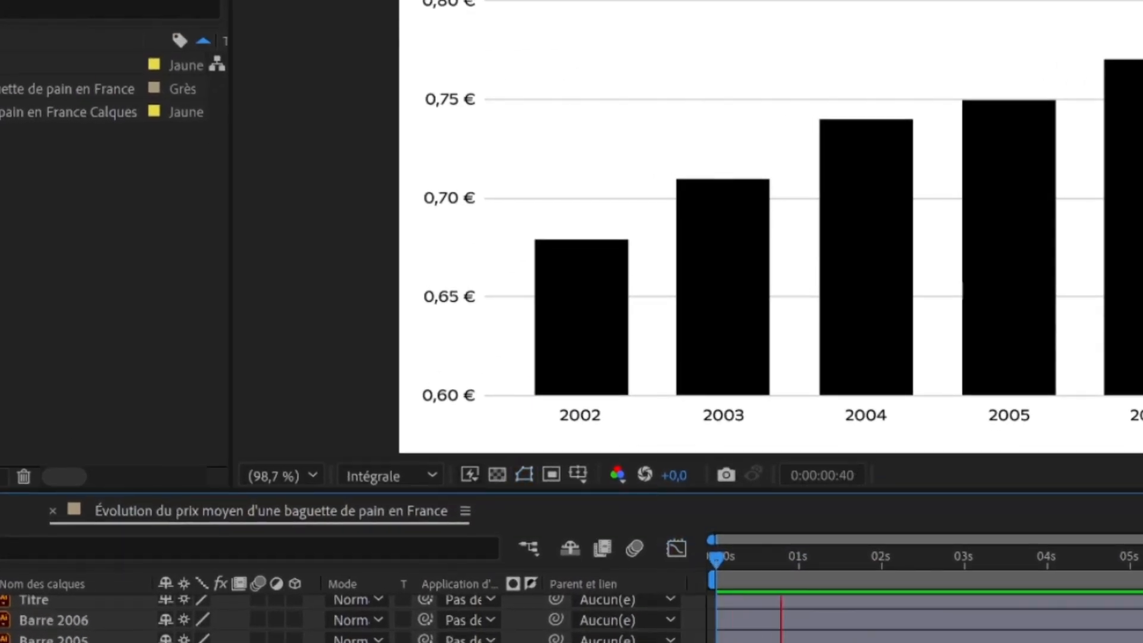
Paste the Barre 2002 Scale keyframes onto the Barre 2003 layer, starting at frame 5.
left_click(721, 296)
left_click(865, 257)
left_click(699, 509)
left_click(822, 509)
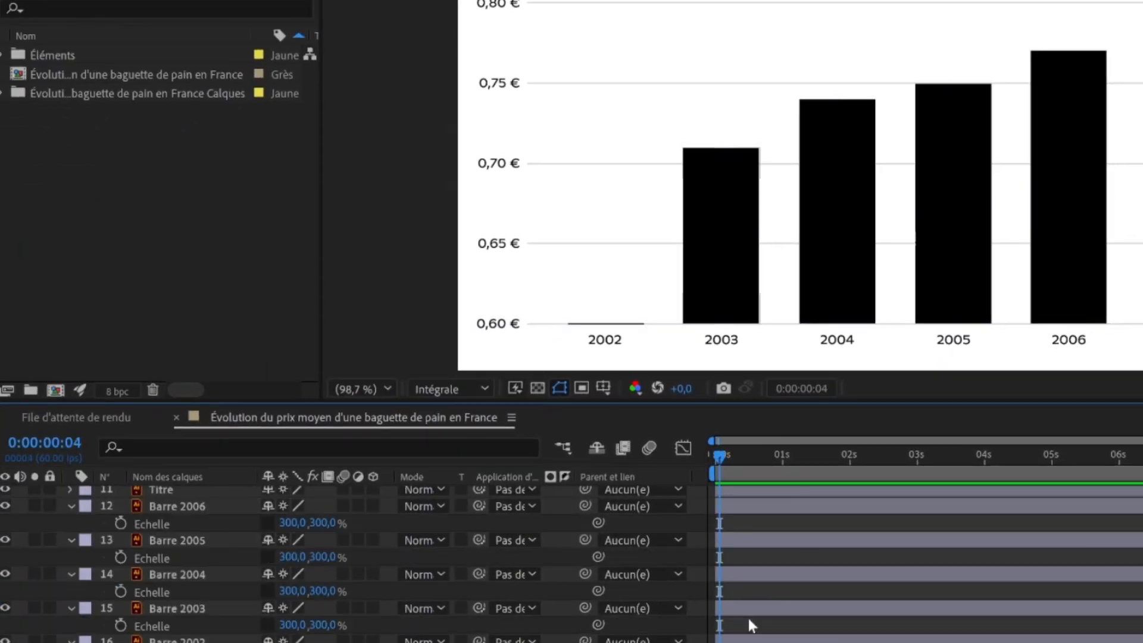
key("Page_Down")
left_click(750, 610)
key("ctrl+v")
Paste the Scale keyframes onto the Barre 2004 layer, starting at frame 10.
key("Page_Down")
key("Page_Down")
key("Page_Down")
key("Page_Down")
key("Page_Down")
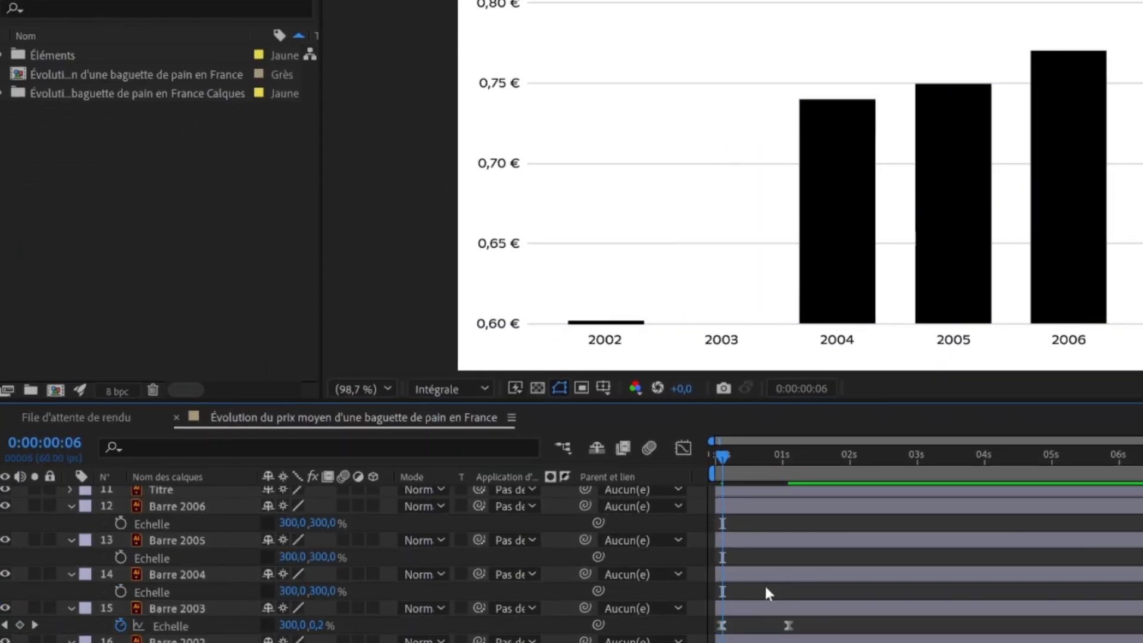
left_click(766, 575)
key("ctrl+v")
Paste the Scale keyframes onto the Barre 2005 layer, starting at frame 15.
left_click(776, 553)
key("Page_Down")
key("Page_Down")
key("Page_Down")
key("Page_Down")
key("Page_Down")
key("ctrl+v")
Paste the Scale keyframes onto the Barre 2006 layer, starting at frame 20, and preview all the bars.
key("Page_Down")
key("Page_Down")
key("Page_Down")
key("Page_Down")
key("Page_Down")
left_click(797, 509)
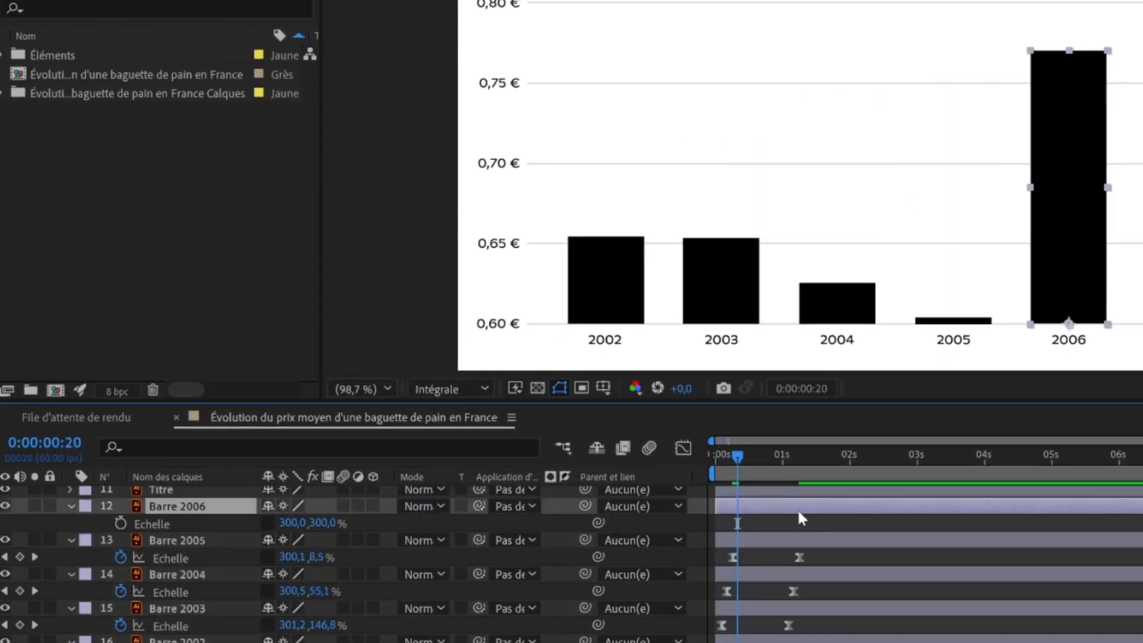
key("ctrl+v")
key("space")
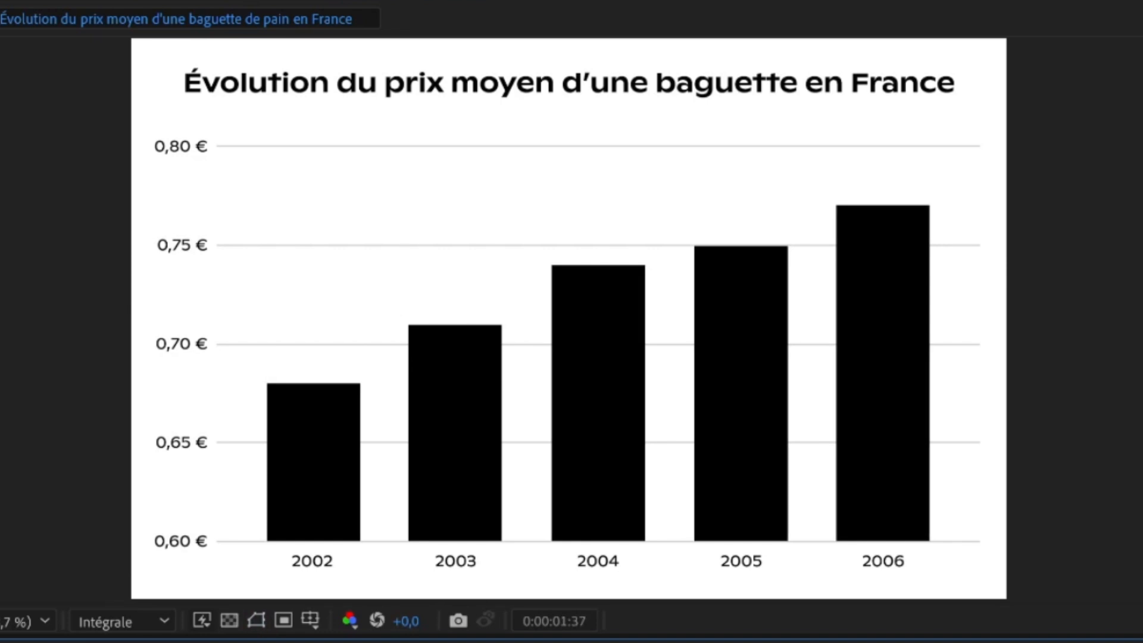
Move the anchor points of the chart's horizontal grid lines to their left ends.
left_click_drag(240, 152, 218, 149)
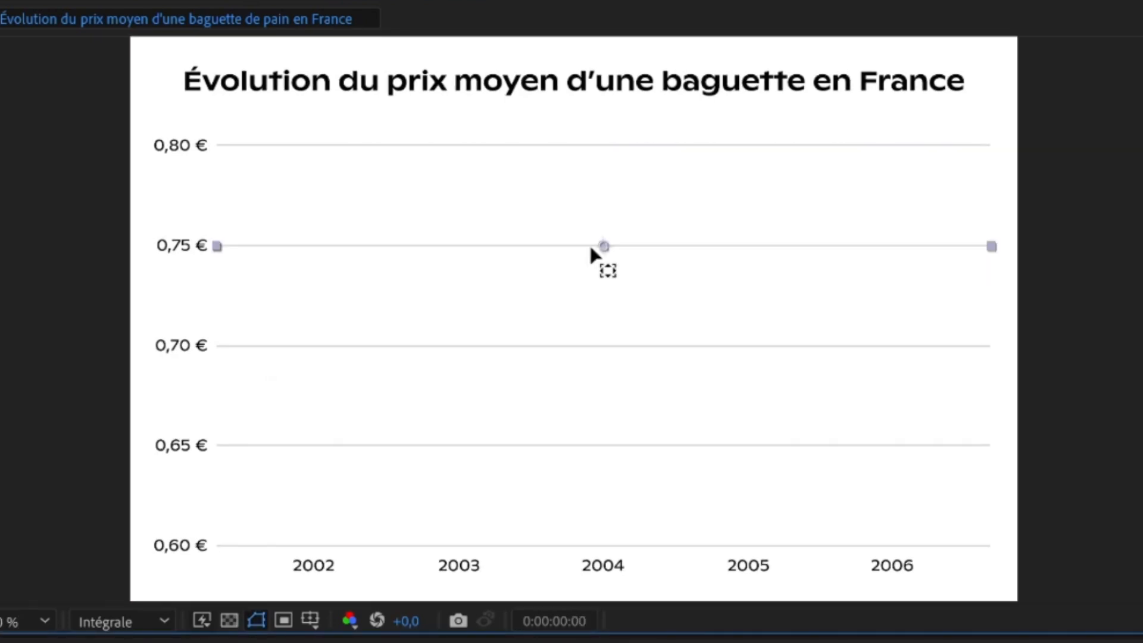
left_click_drag(599, 247, 217, 247)
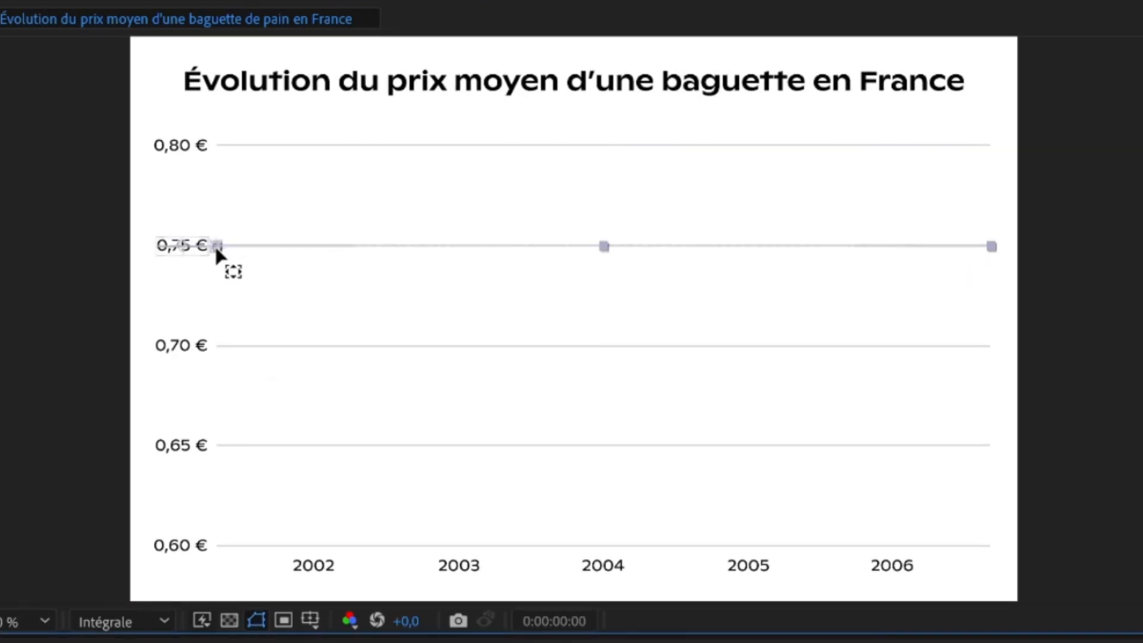
left_click_drag(1101, 384, 341, 390)
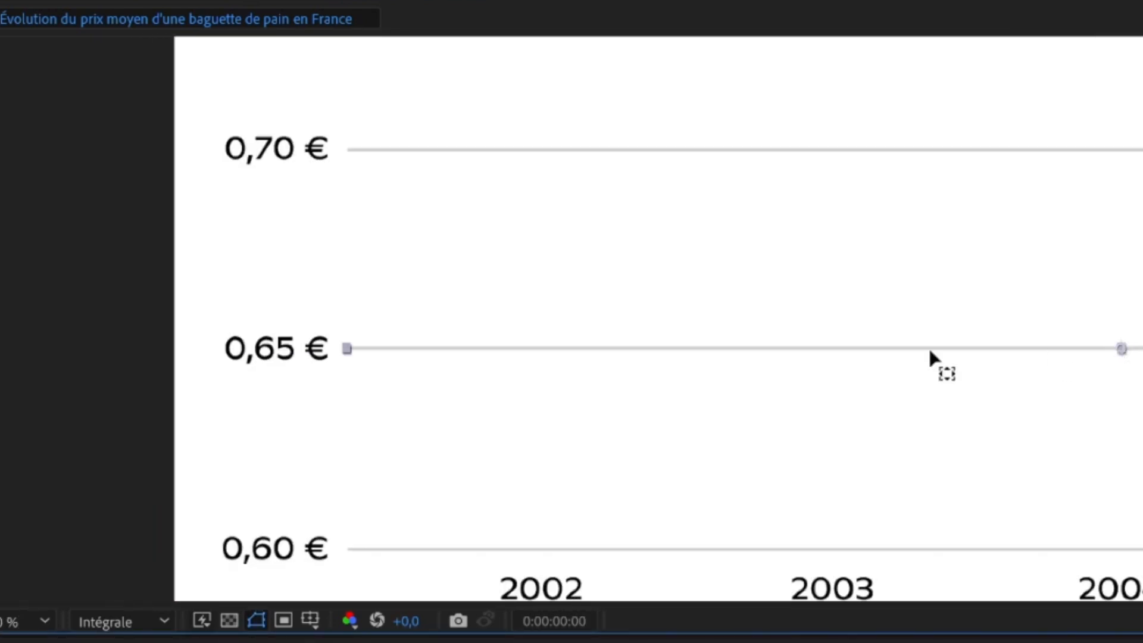
left_click_drag(932, 360, 355, 363)
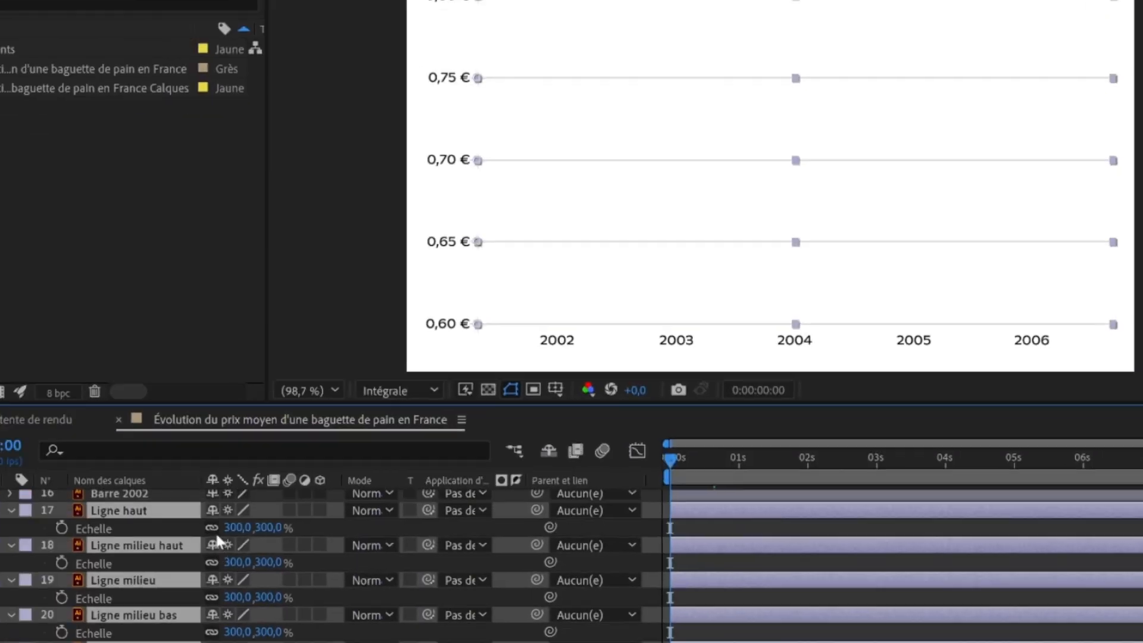
Unlink the Scale proportions on the five Ligne layers, from Ligne haut to Ligne bas.
left_click(211, 528)
left_click(212, 563)
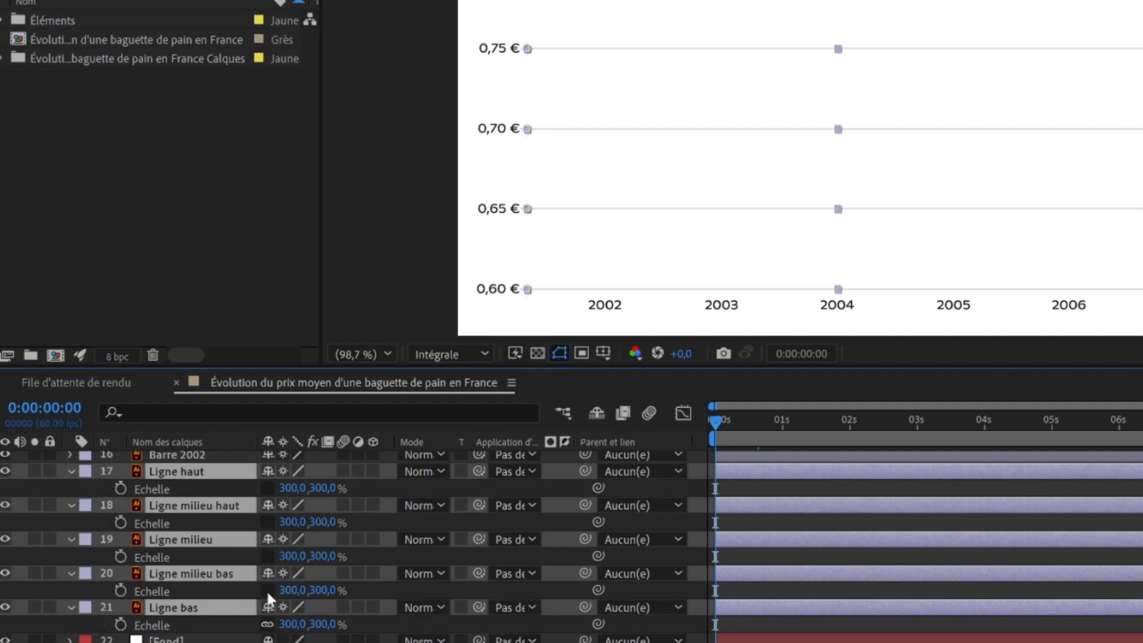
left_click(267, 623)
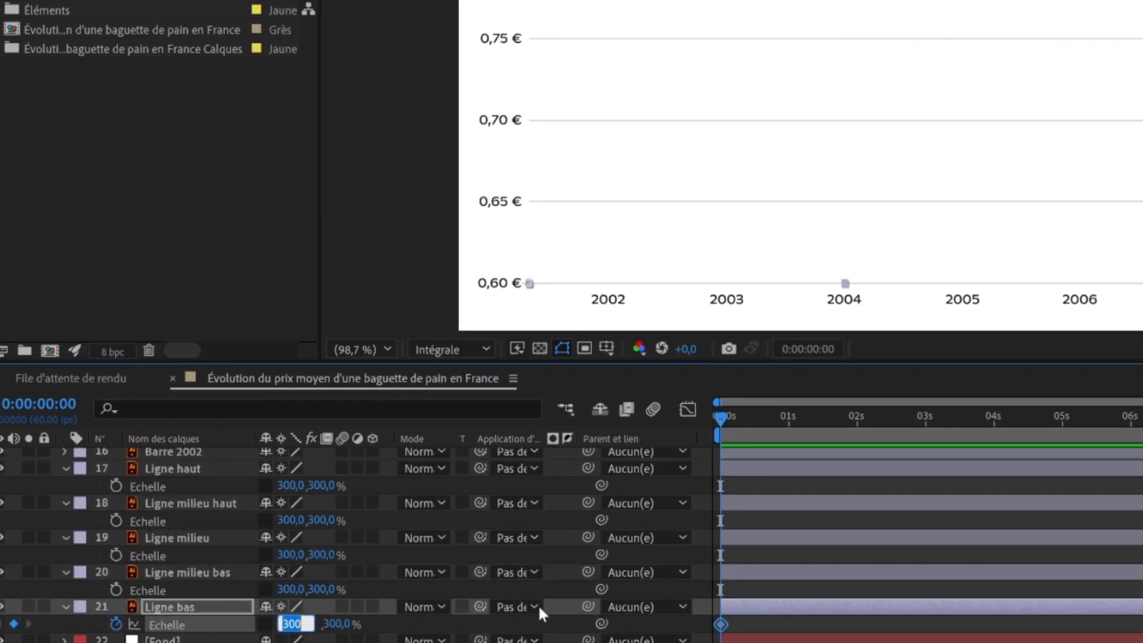
Animate the horizontal Scale of Ligne bas from 0 % at 0 seconds to 300 % at 1 second, with eased keyframes.
type("0")
key("Return")
key("shift+Page_Down")
key("shift+Page_Down")
key("shift+Page_Down")
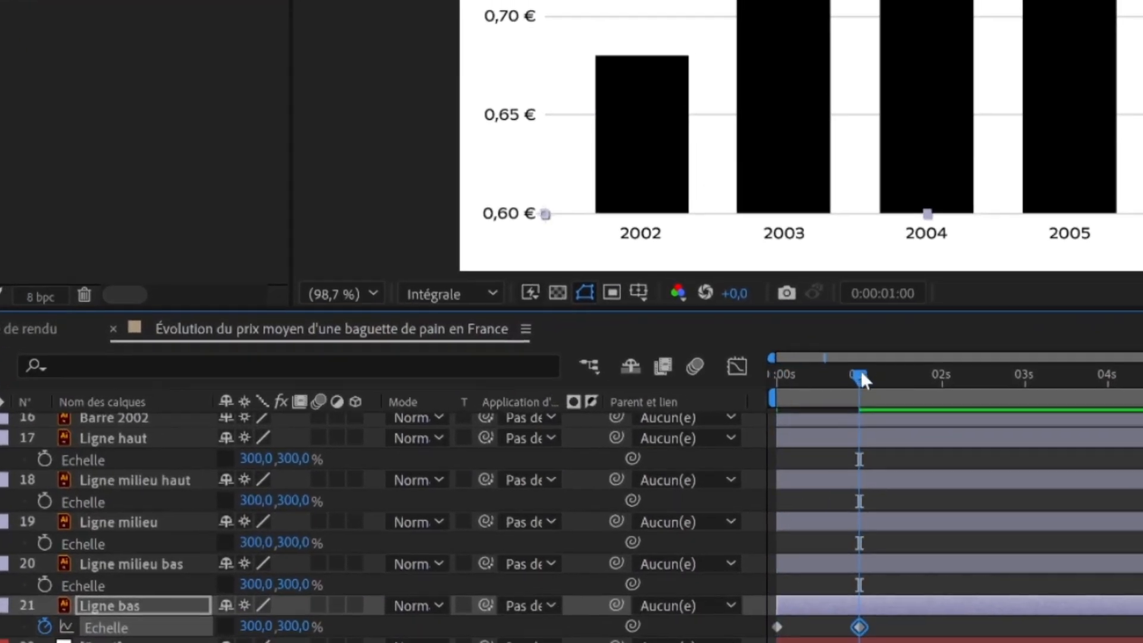
left_click_drag(821, 583, 711, 632)
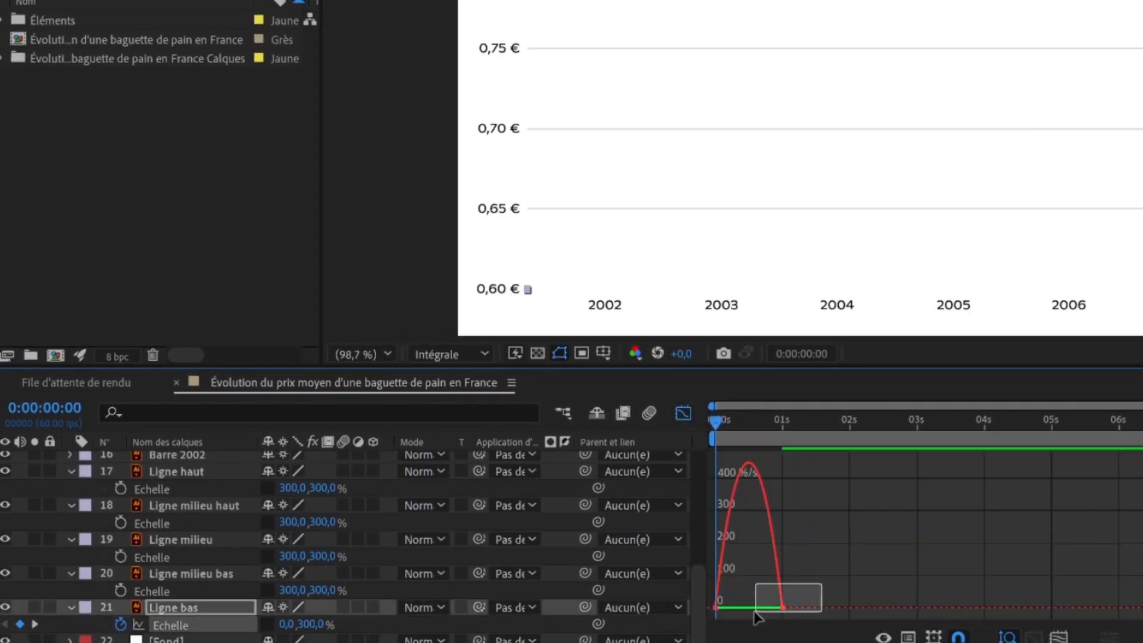
left_click(682, 413)
Paste the Ligne bas Scale keyframes onto the Ligne milieu bas layer, starting at frame 5.
key("Page_Down")
key("Page_Down")
key("Page_Down")
key("Page_Down")
key("Page_Down")
left_click(767, 575)
key("ctrl+v")
Paste the Scale keyframes onto the Ligne milieu layer, starting at frame 10.
key("Page_Down")
key("Page_Down")
key("Page_Down")
key("Page_Down")
key("Page_Down")
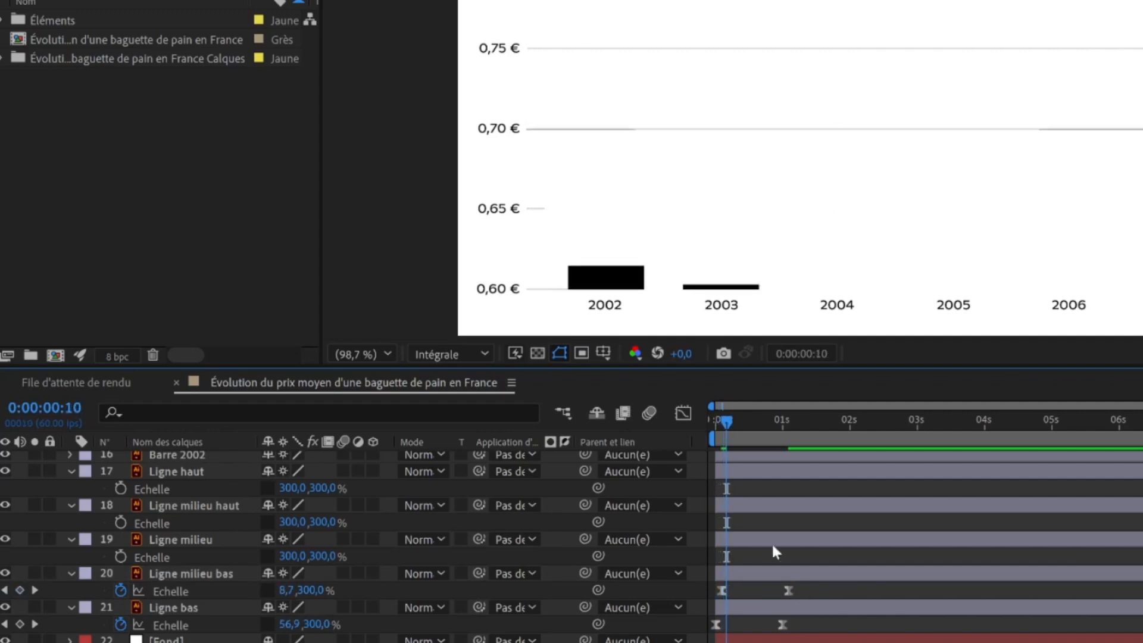
left_click(772, 540)
key("ctrl+v")
Paste the Scale keyframes onto Ligne milieu haut and, five frames further along, onto Ligne haut, and preview from the start.
left_click(772, 510)
key("ctrl+v")
key("Page_Down")
key("Page_Down")
key("Page_Down")
key("Page_Down")
key("Page_Down")
left_click(822, 472)
key("ctrl+v")
left_click(716, 424)
key("space")
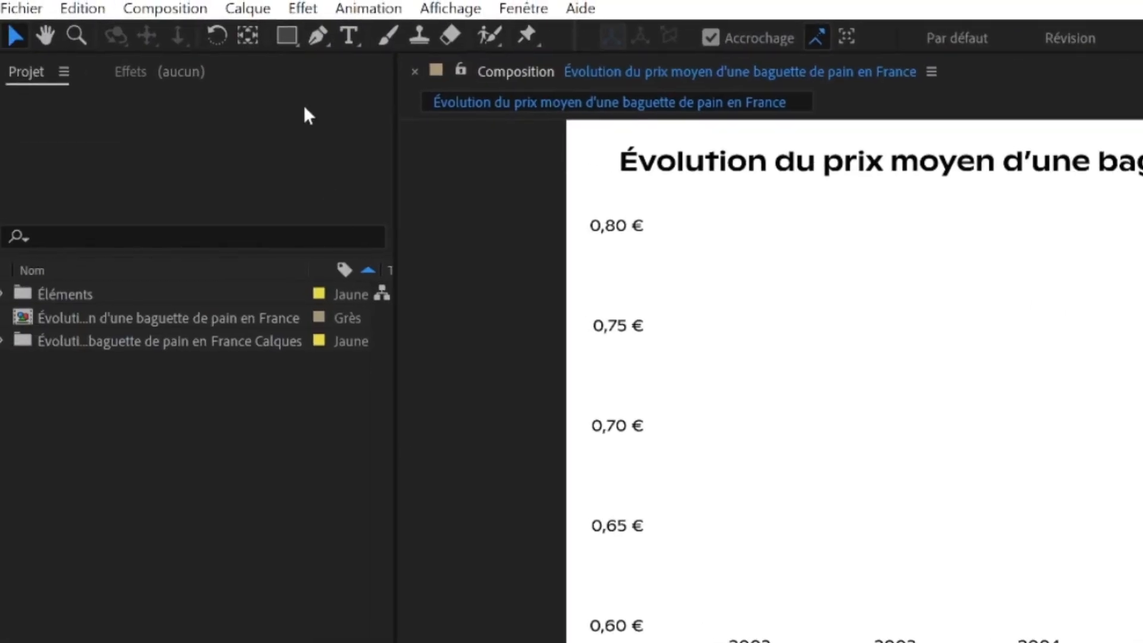
Draw a red rectangle shape without outline covering the column of euro price labels.
left_click(287, 36)
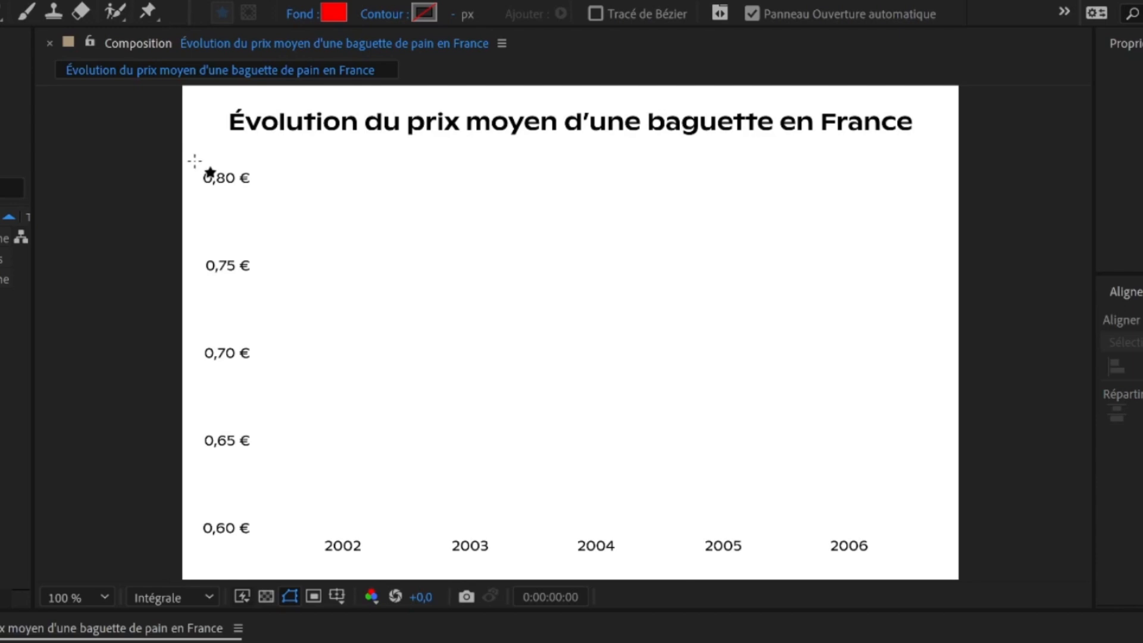
left_click_drag(221, 385, 257, 538)
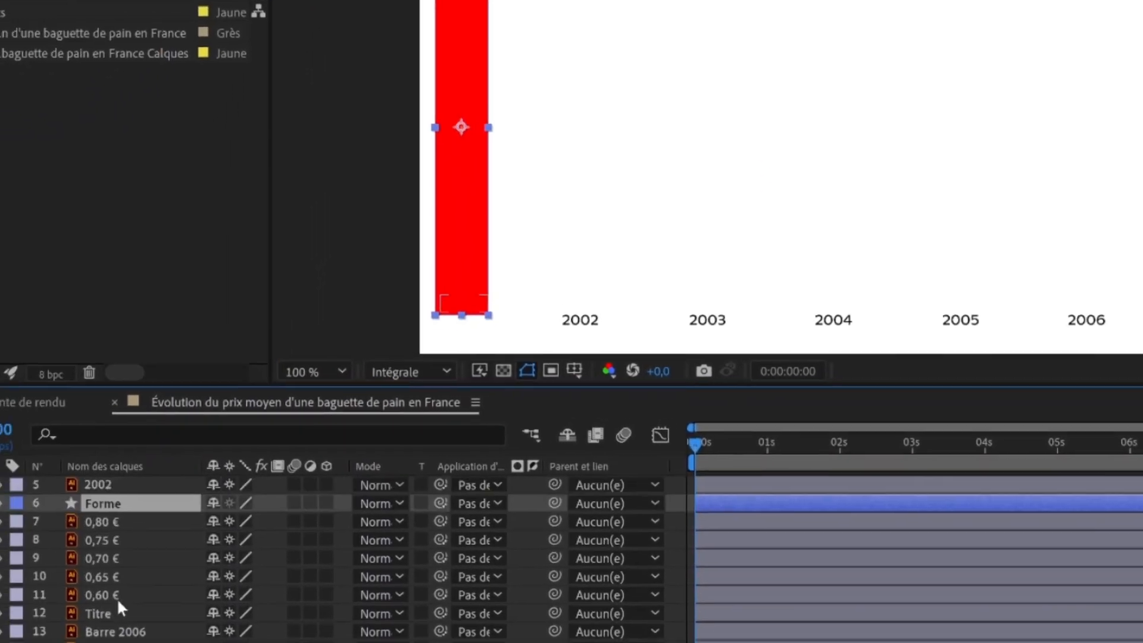
Set the Forme layer as the track matte for the five price label layers from 0,80 € to 0,60 €.
left_click(127, 591)
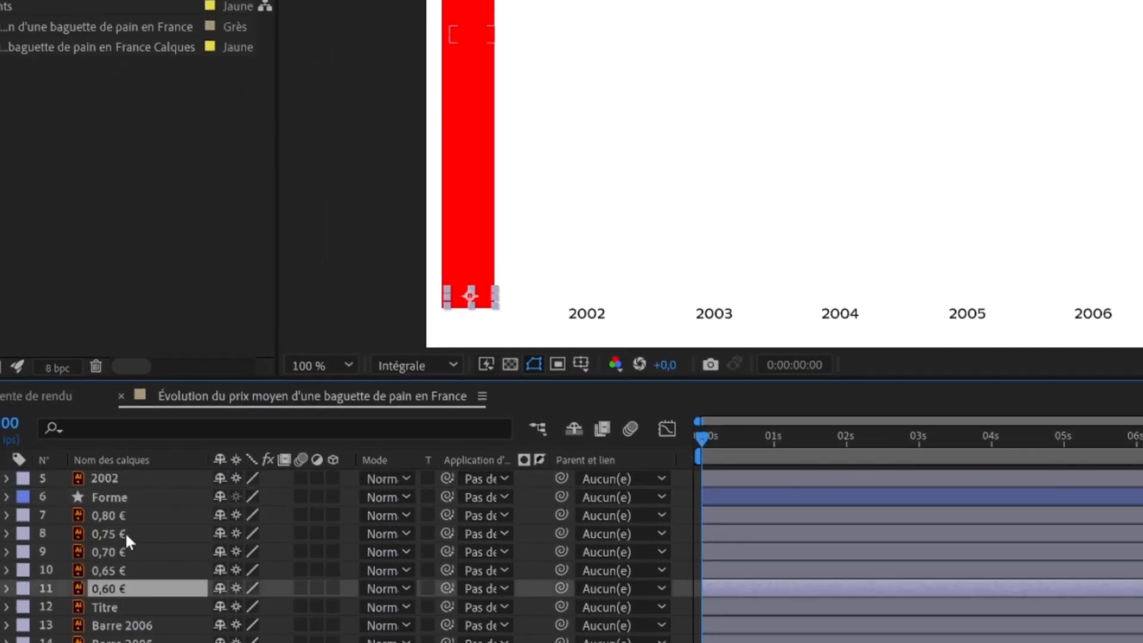
left_click(124, 515, "shift")
left_click(470, 515)
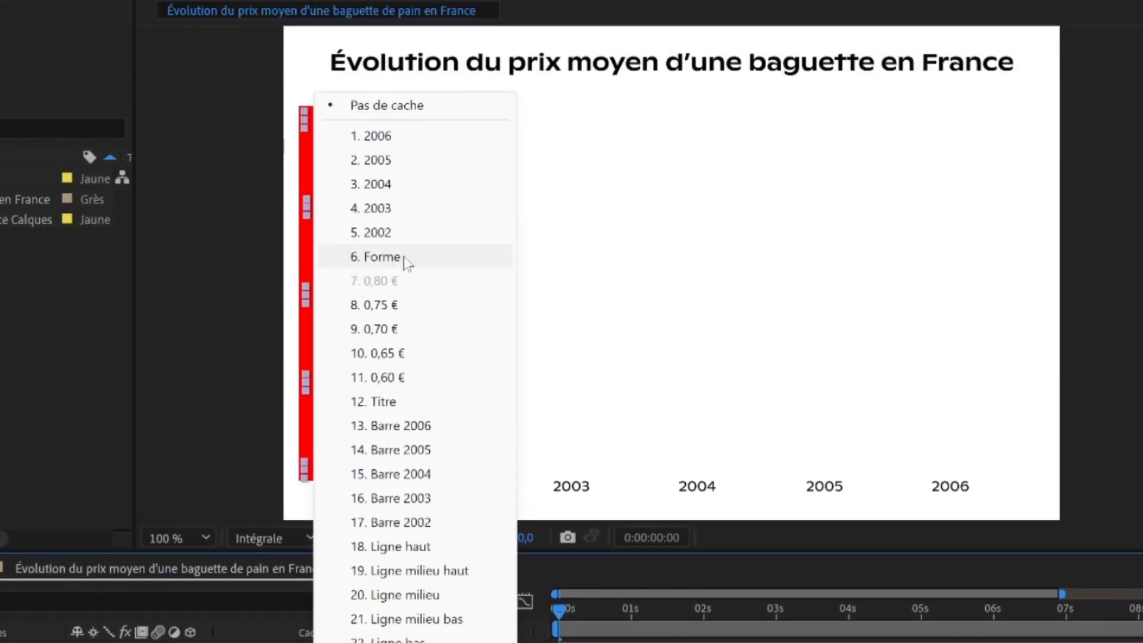
left_click(407, 258)
scroll(308, 495, "up", 2)
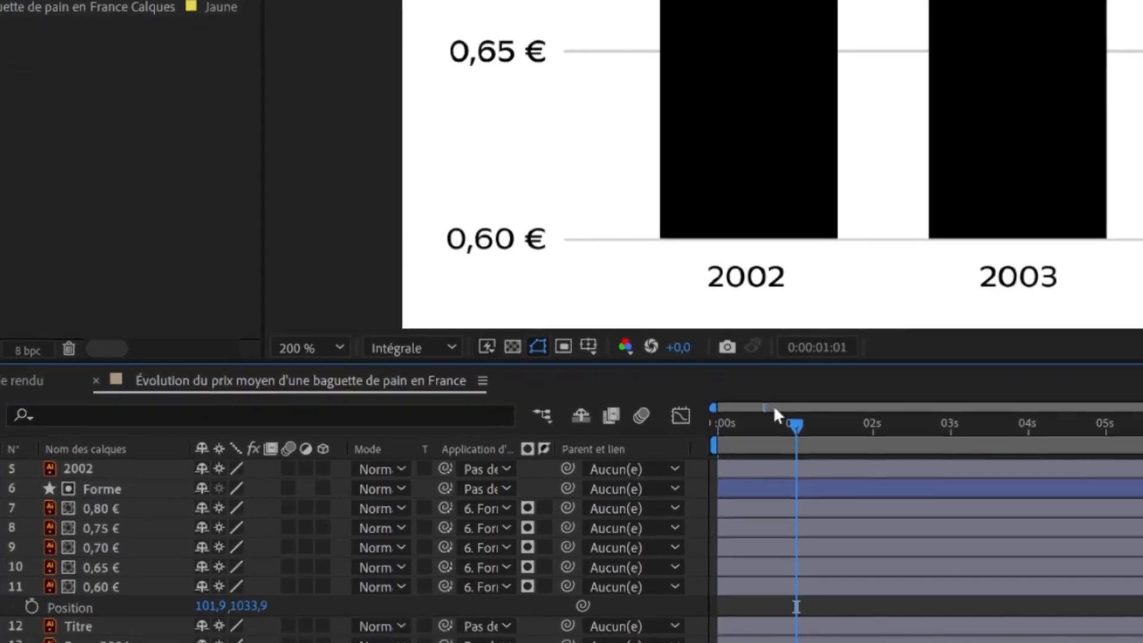
Keyframe the 0,60 € label's Position at 1 second, offset it to X 216,9 at frame 0, and preview.
left_click_drag(738, 432, 795, 444)
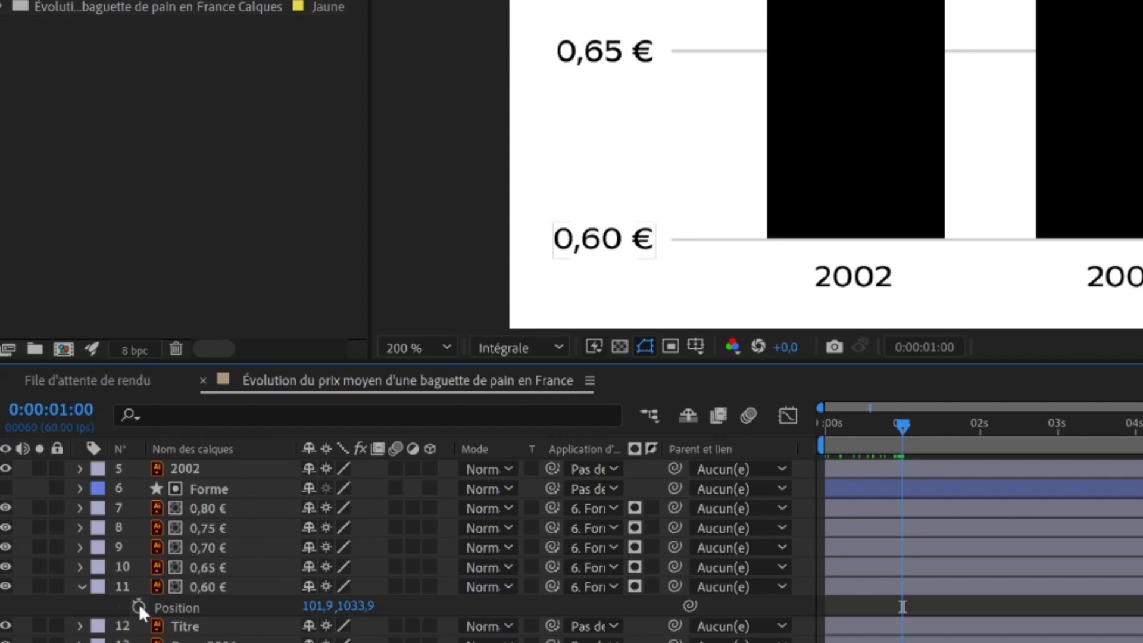
left_click(138, 605)
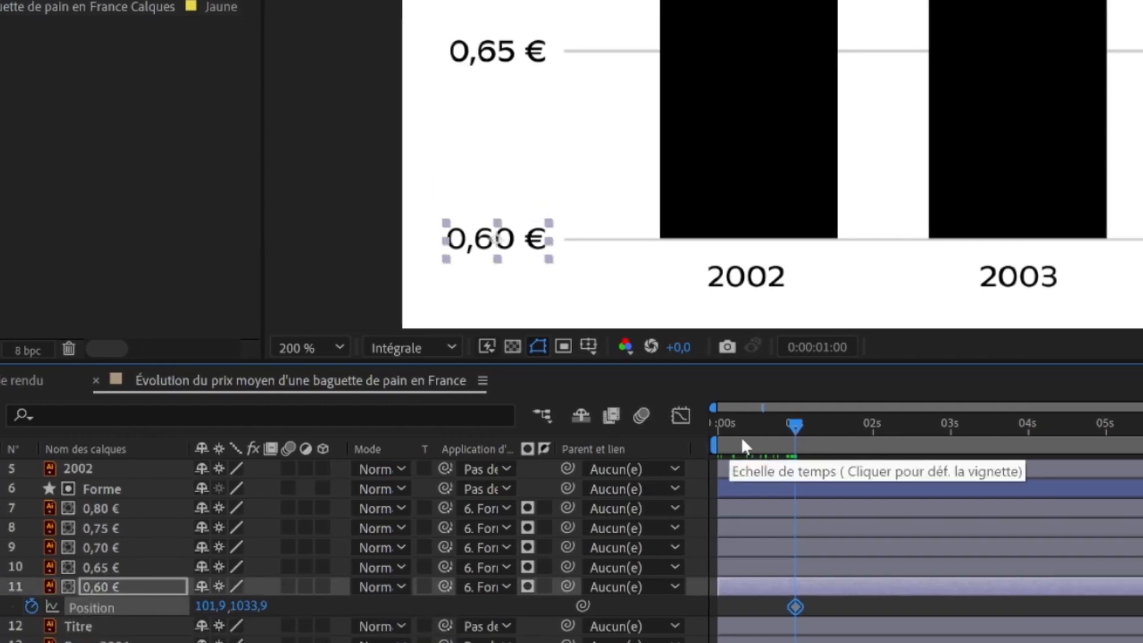
left_click(818, 424)
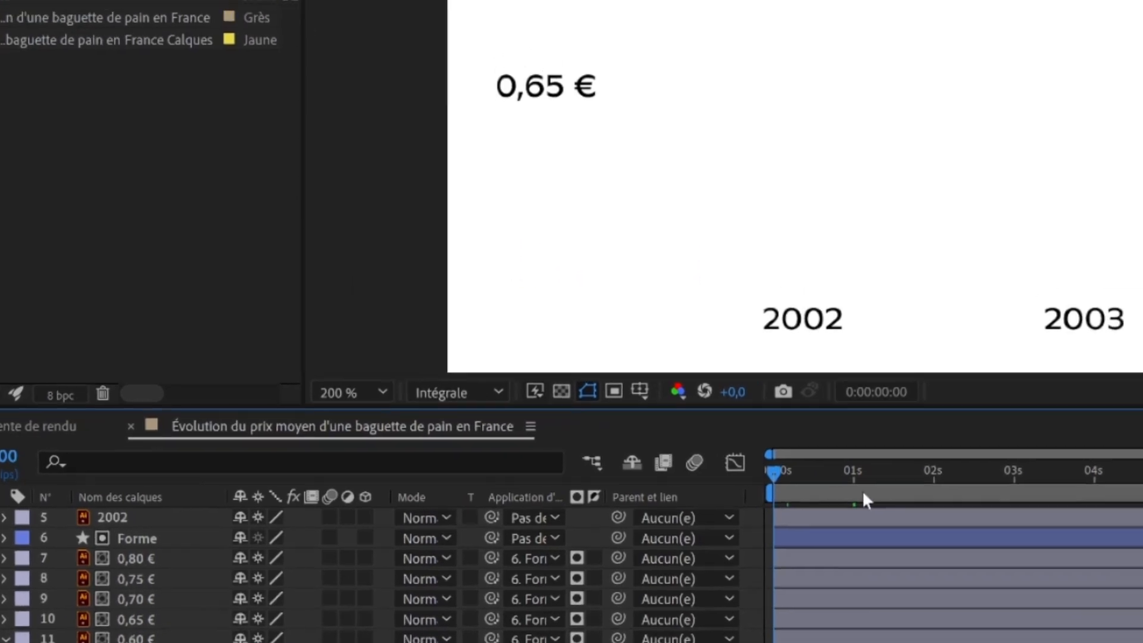
key("space")
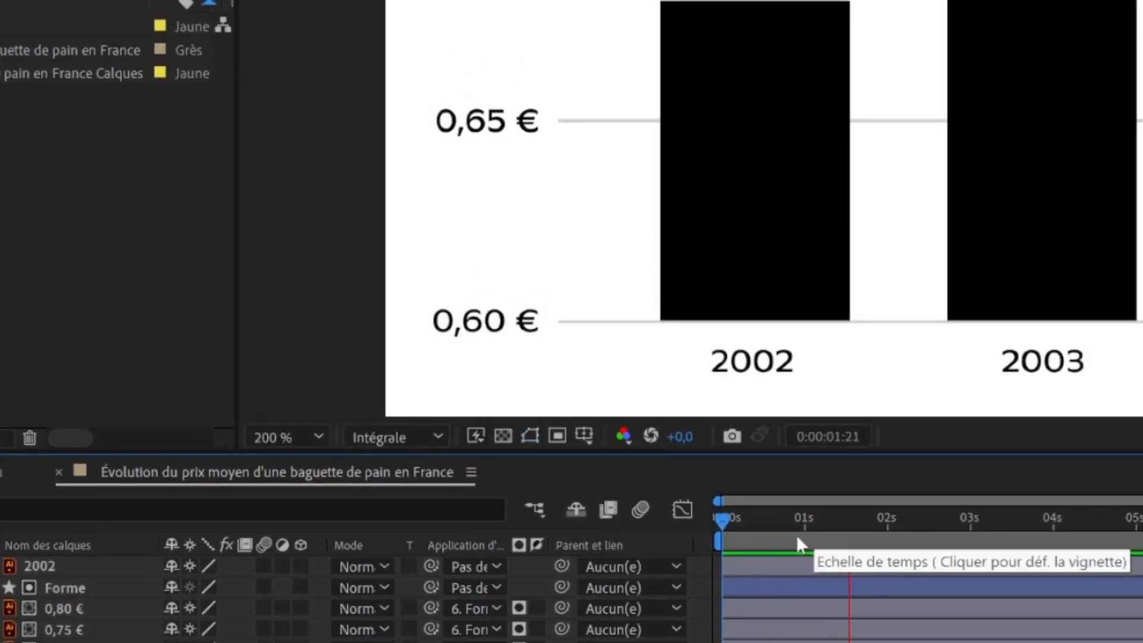
key("space")
Ease both Position keyframes of the 0,60 € label, shape their speed curve in the graph editor and preview.
left_click_drag(803, 610, 667, 625)
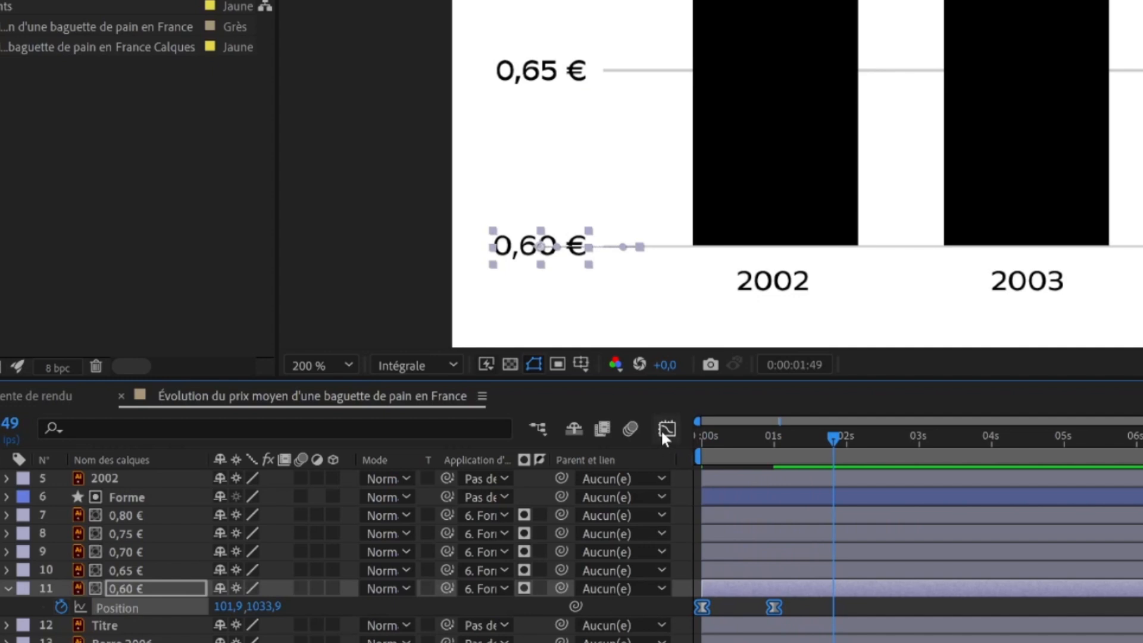
left_click(665, 432)
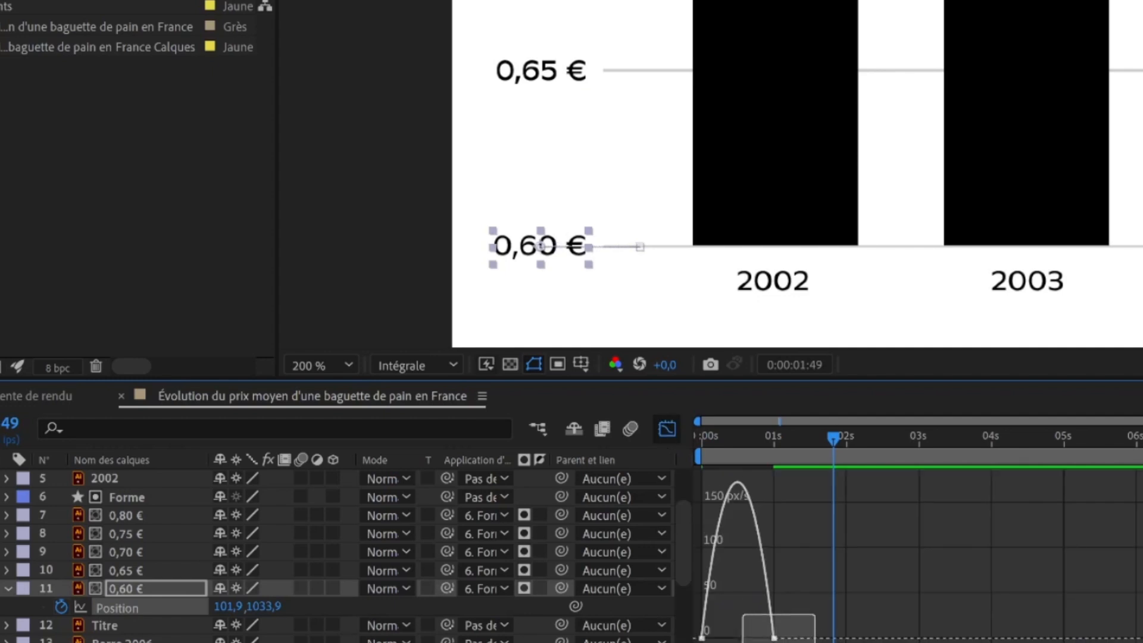
left_click_drag(737, 640, 744, 638)
key("space")
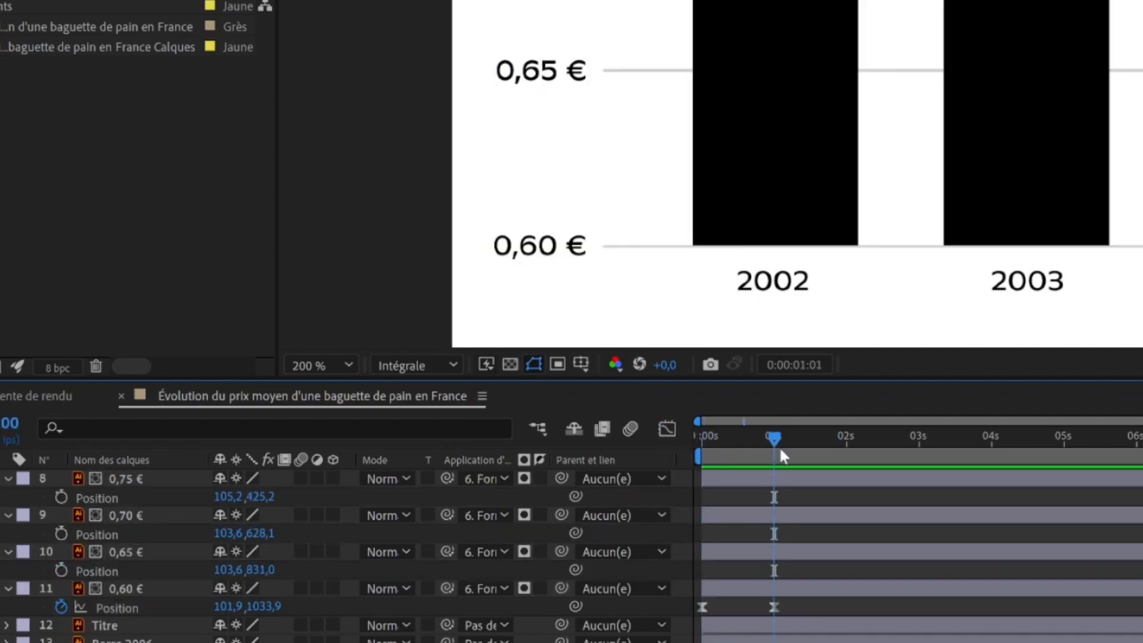
At frame 5, shift the 0,65 € label horizontally out of its matte to create its starting Position keyframe.
scroll(128, 544, "up", 2)
key("Page_Down")
key("Page_Down")
key("Page_Down")
key("Page_Down")
key("Page_Down")
left_click_drag(222, 641, 332, 639)
At frame 10, shift the 0,70 € label horizontally out of its matte and apply Easy Ease to its Position keyframes.
key("Page_Down")
key("Page_Down")
key("Page_Down")
key("Page_Down")
key("Page_Down")
left_click_drag(222, 606, 349, 608)
key("F9")
At frame 15, shift the 0,75 € label horizontally out of its matte as its starting Position, and preview the label animation.
key("Page_Down")
key("Page_Down")
key("Page_Down")
key("Page_Down")
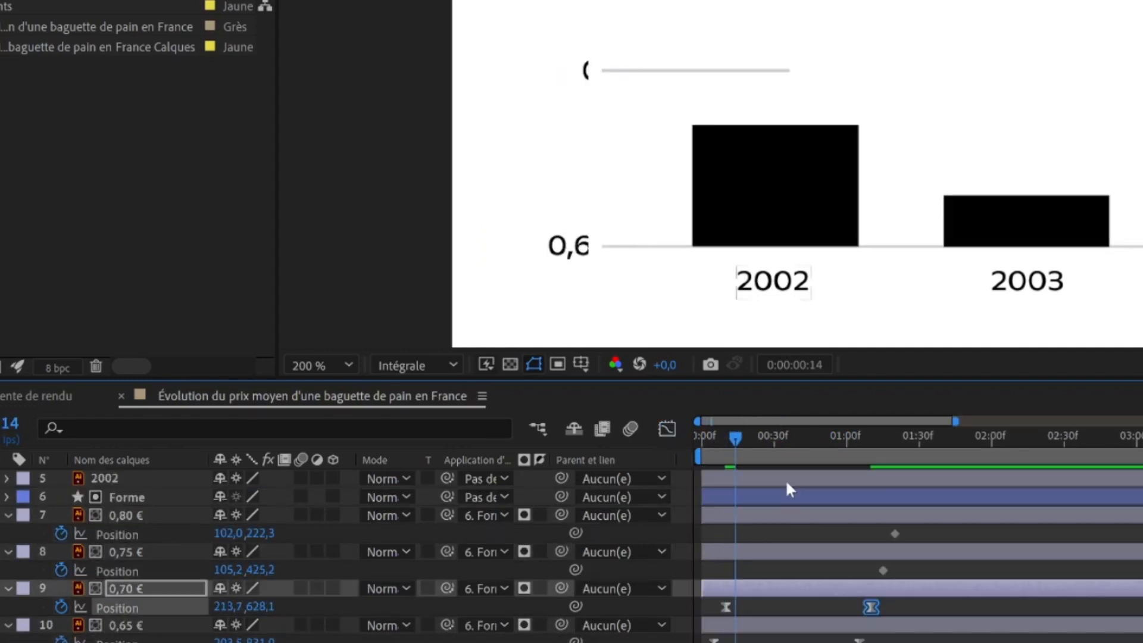
key("Page_Down")
left_click_drag(221, 570, 336, 578)
key("space")
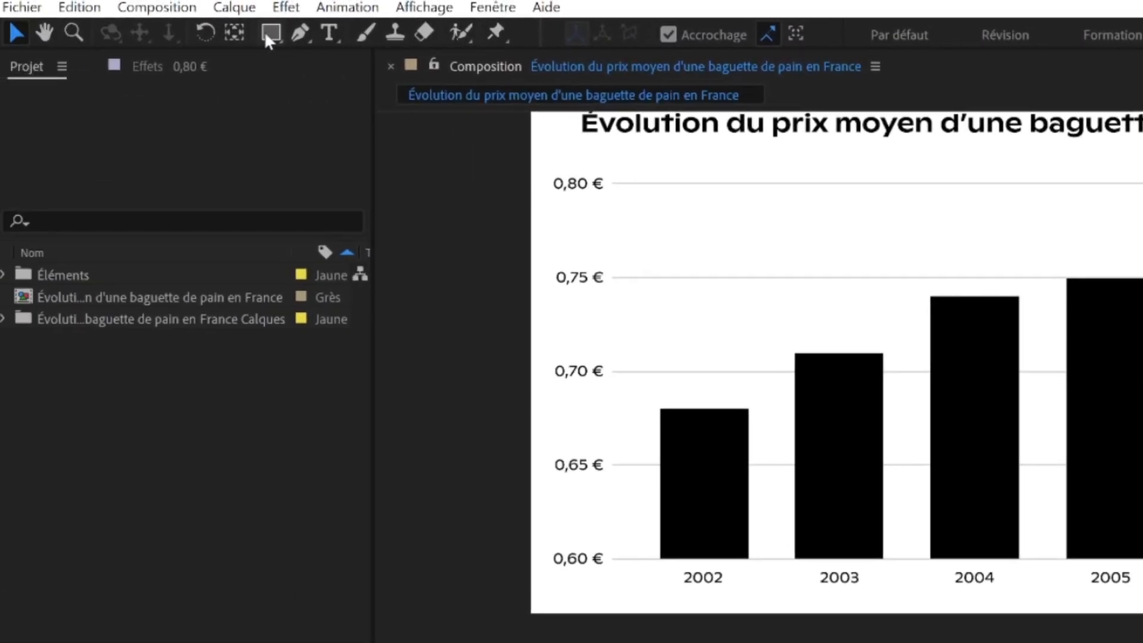
Draw a red rectangle over the row of year labels and use it as the track matte for layers 2002 to 2006.
left_click(265, 31)
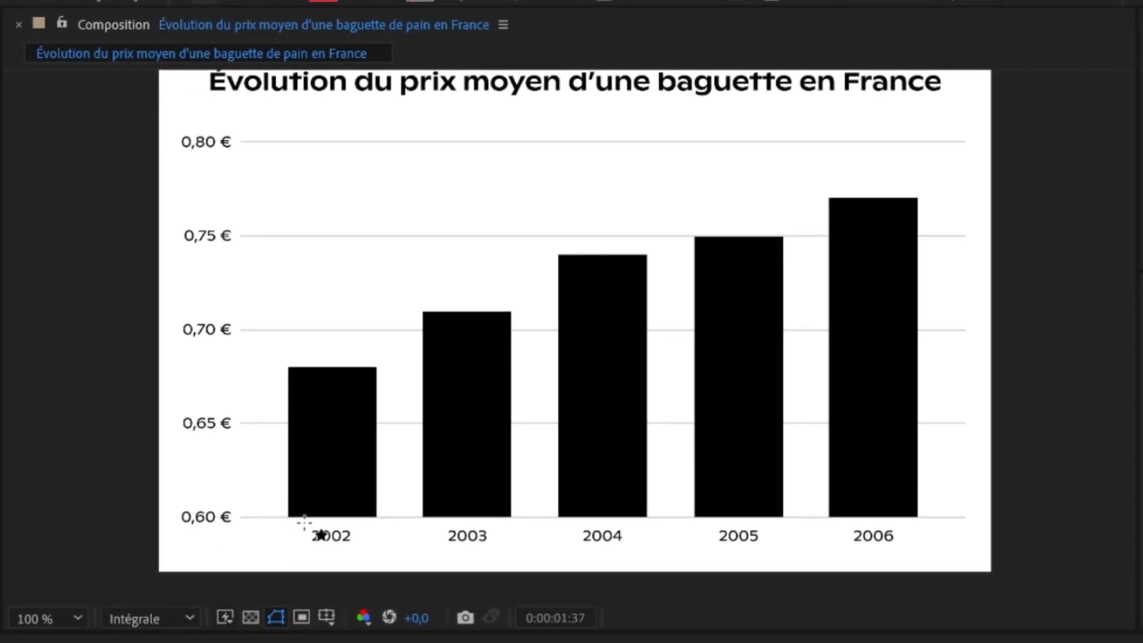
left_click_drag(833, 529, 893, 546)
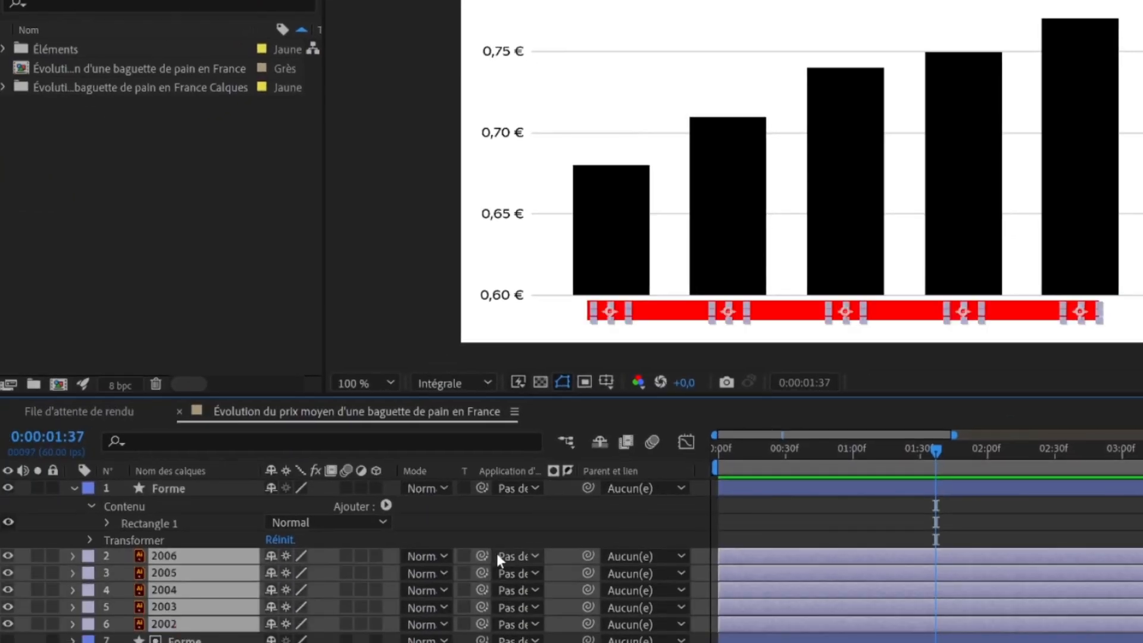
left_click(497, 552)
left_click(604, 189)
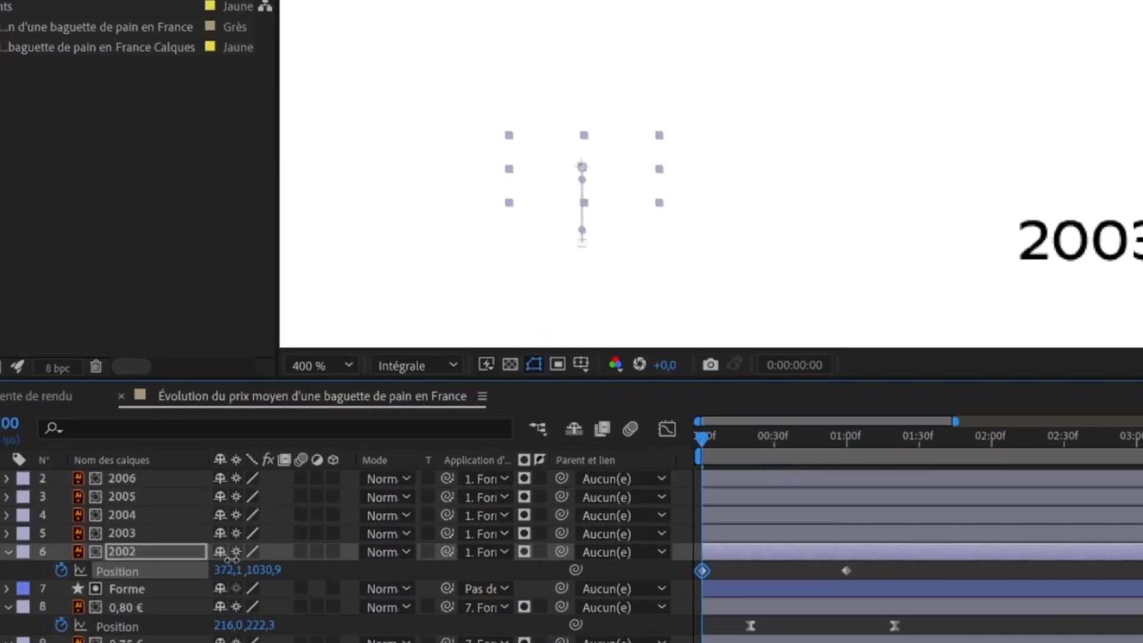
Shape the speed curve of the 2002 label's Position keyframes in the graph editor and preview the animation.
left_click(666, 429)
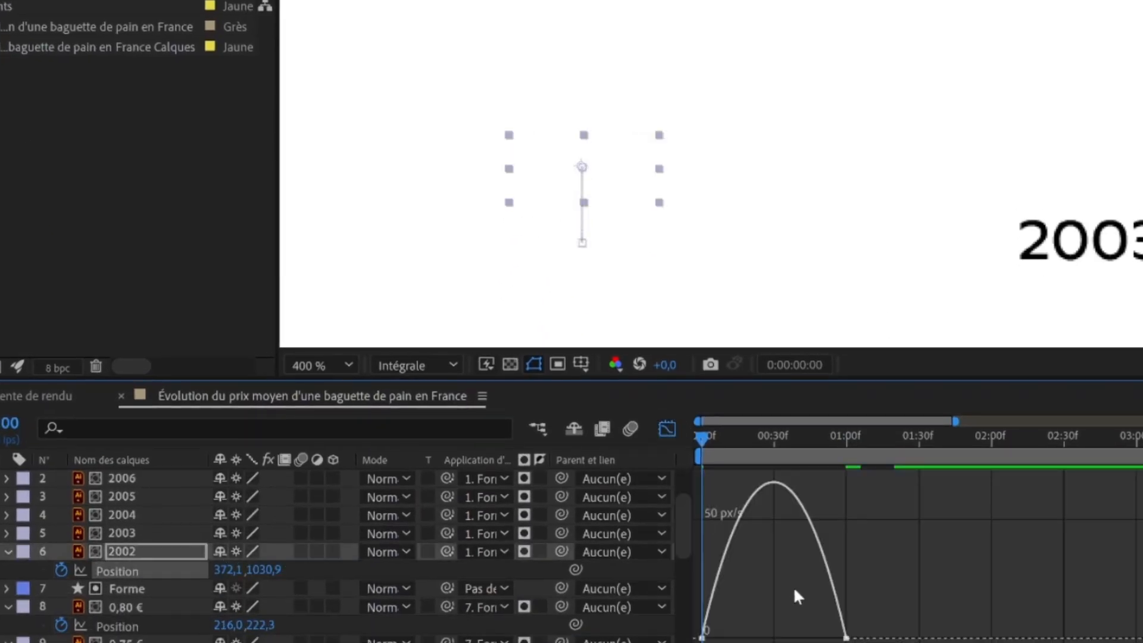
left_click(666, 429)
key("space")
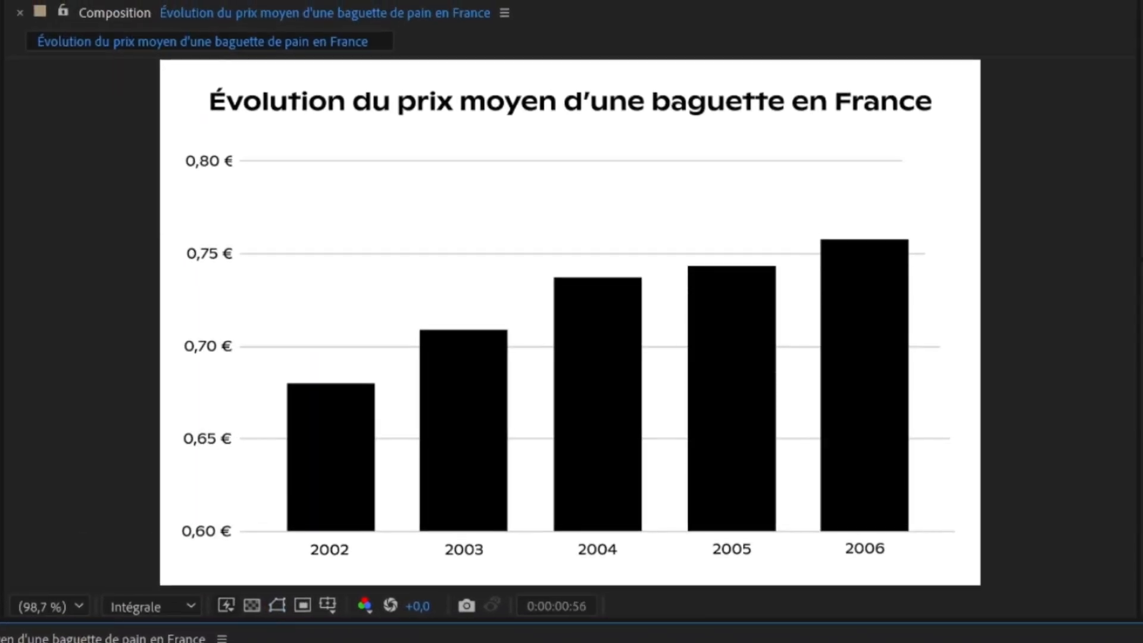
Draw a rectangle covering the chart title and set it as the track matte of the Titre layer.
left_click_drag(383, 93, 849, 125)
left_click(403, 605)
left_click(416, 384)
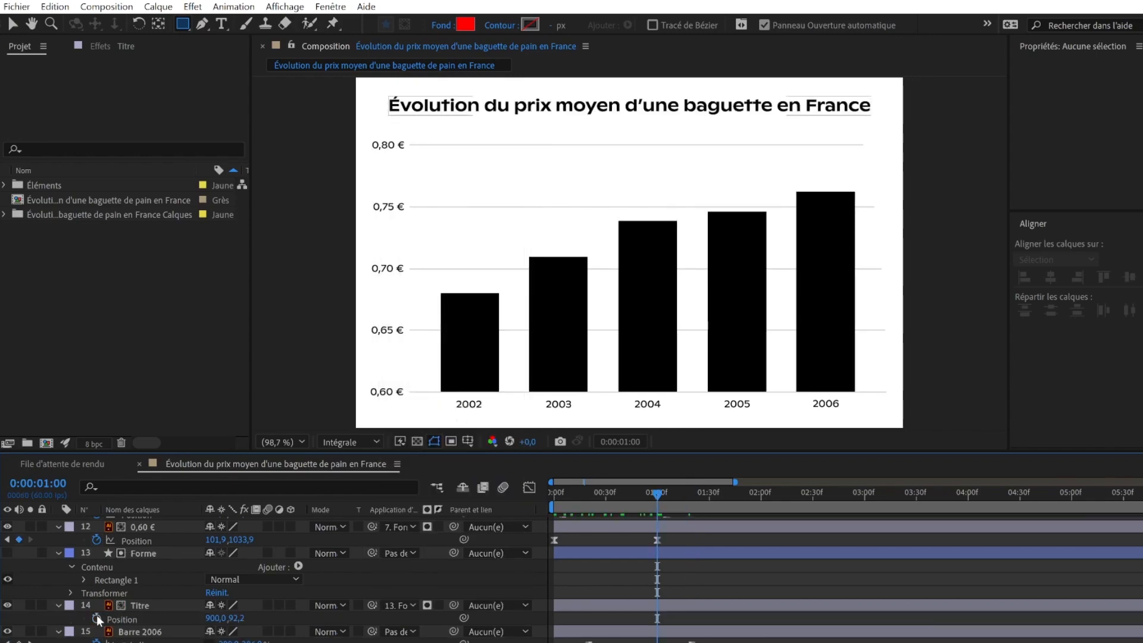
Keyframe the Titre layer's Position at 1 second, set its Y to 171,2 at frame 0, and preview.
left_click(96, 618)
left_click_drag(238, 619, 286, 625)
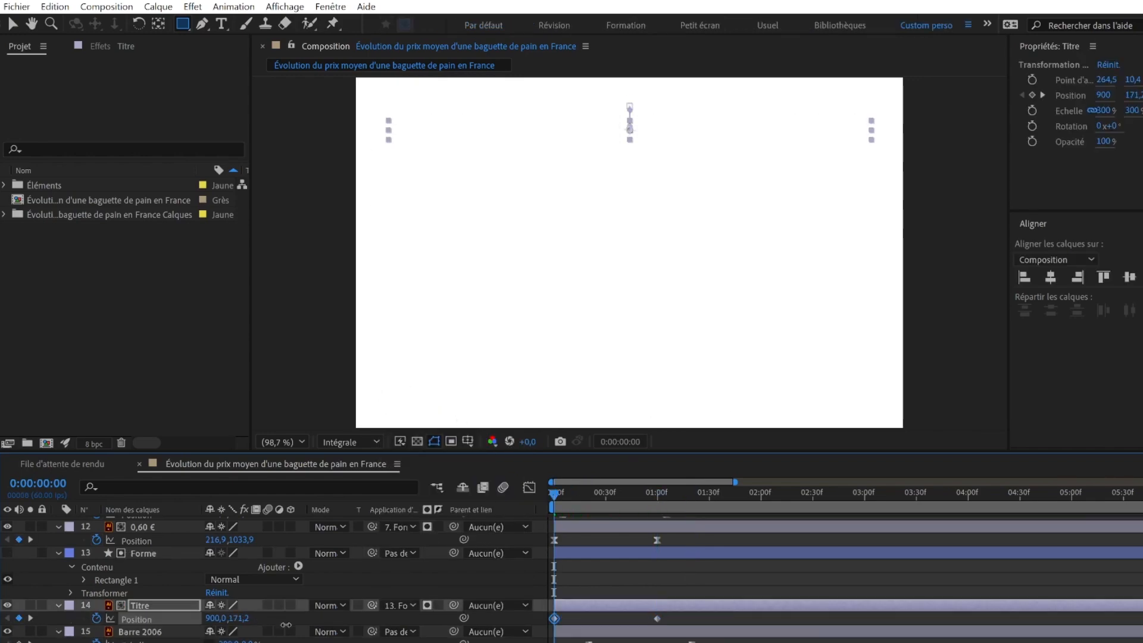
key("space")
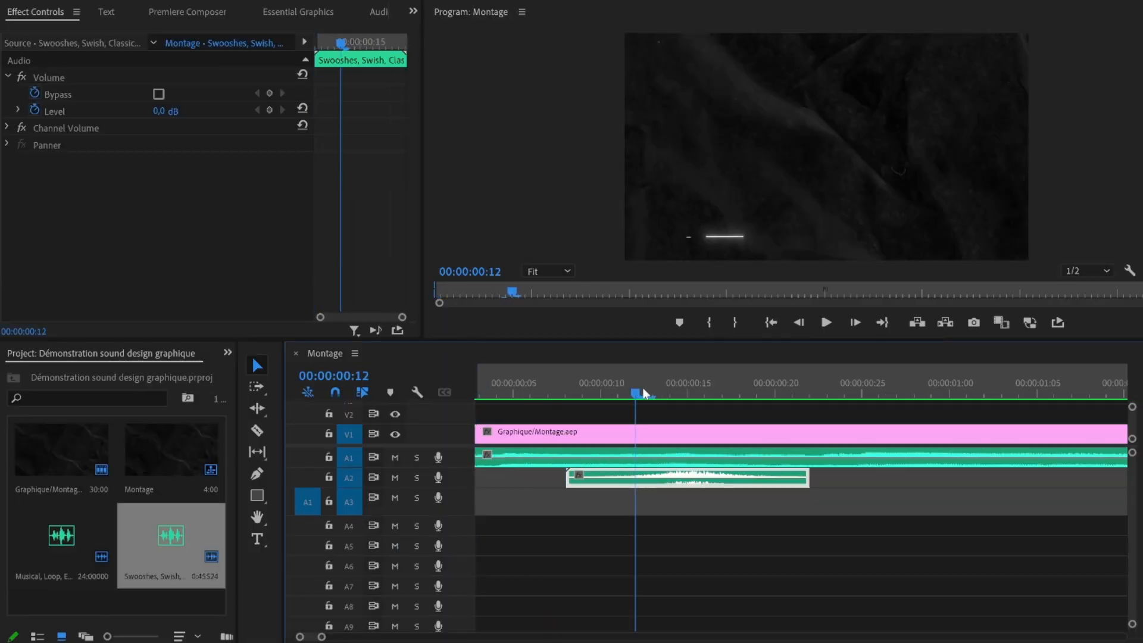
Switch to Premiere Pro's Montage sequence and scrub from frame 12 to about frame 15 over the swoosh sound clip.
left_click_drag(638, 393, 699, 396)
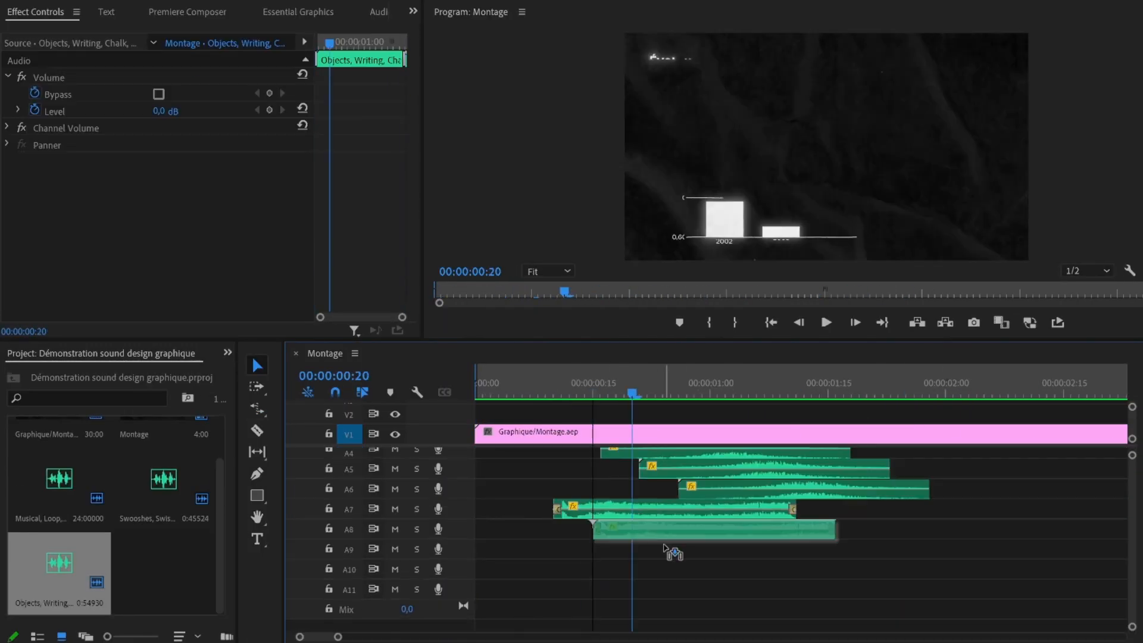